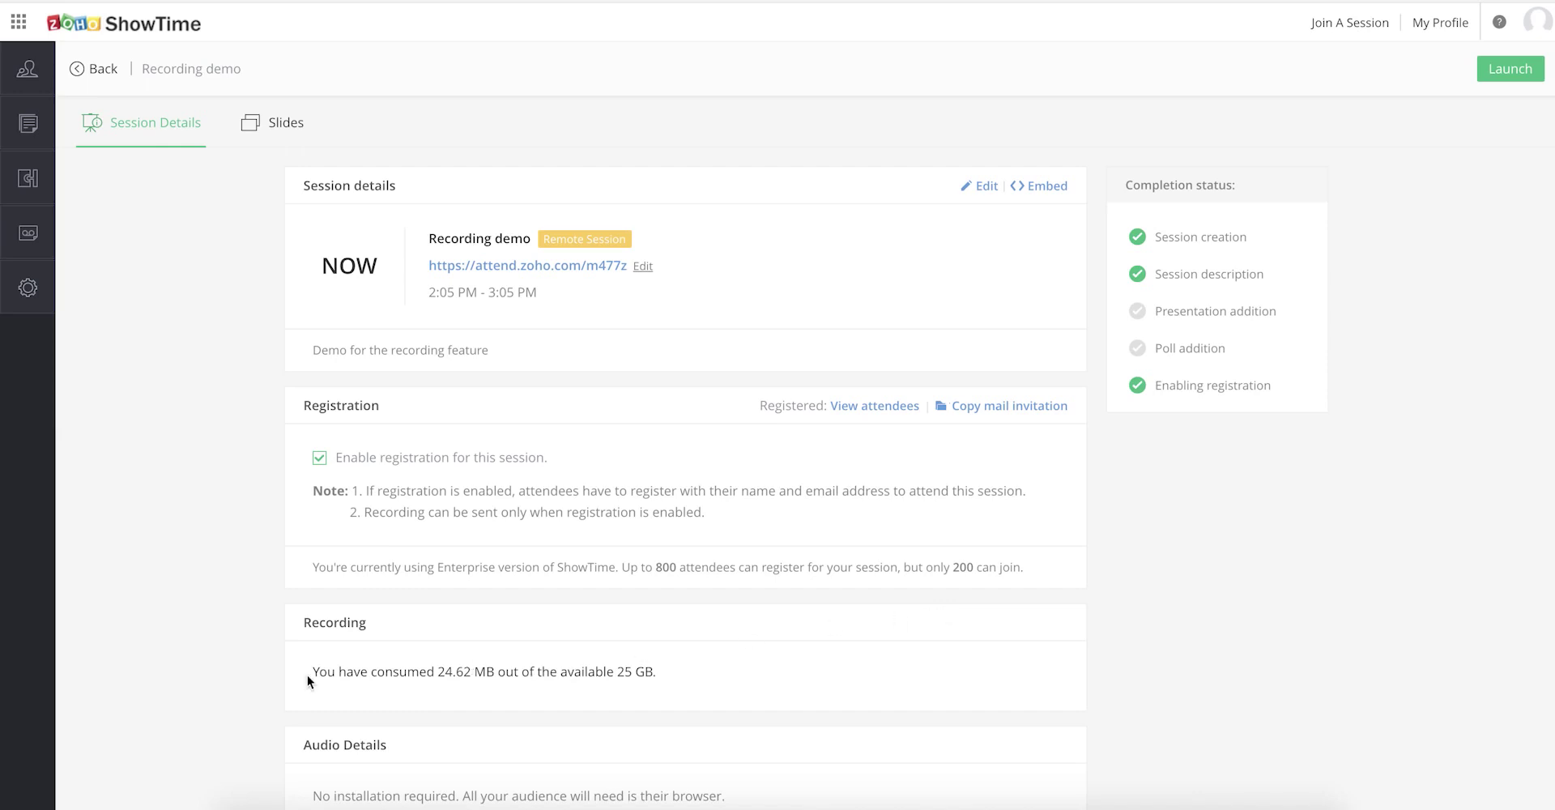
Check how much recording storage has been consumed in the Recording demo session details.
{"action": "left_click_drag", "start_coordinate": [308, 674], "coordinate": [660, 682]}
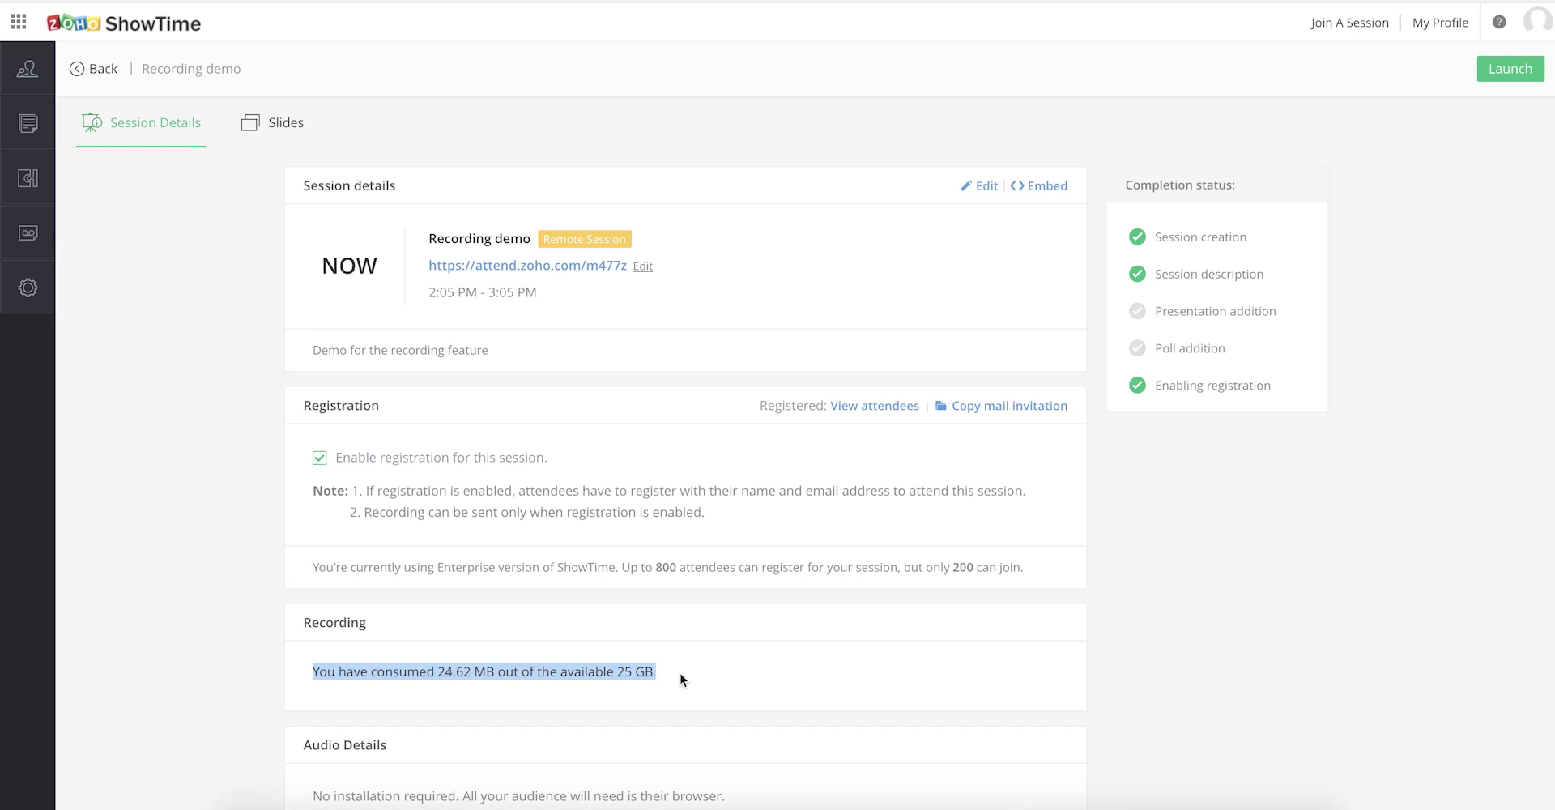
{"action": "left_click", "coordinate": [680, 674]}
Create a text box poll for the session with the question "What is WORK according to you".
{"action": "scroll", "coordinate": [680, 673], "scroll_direction": "down", "scroll_amount": 5}
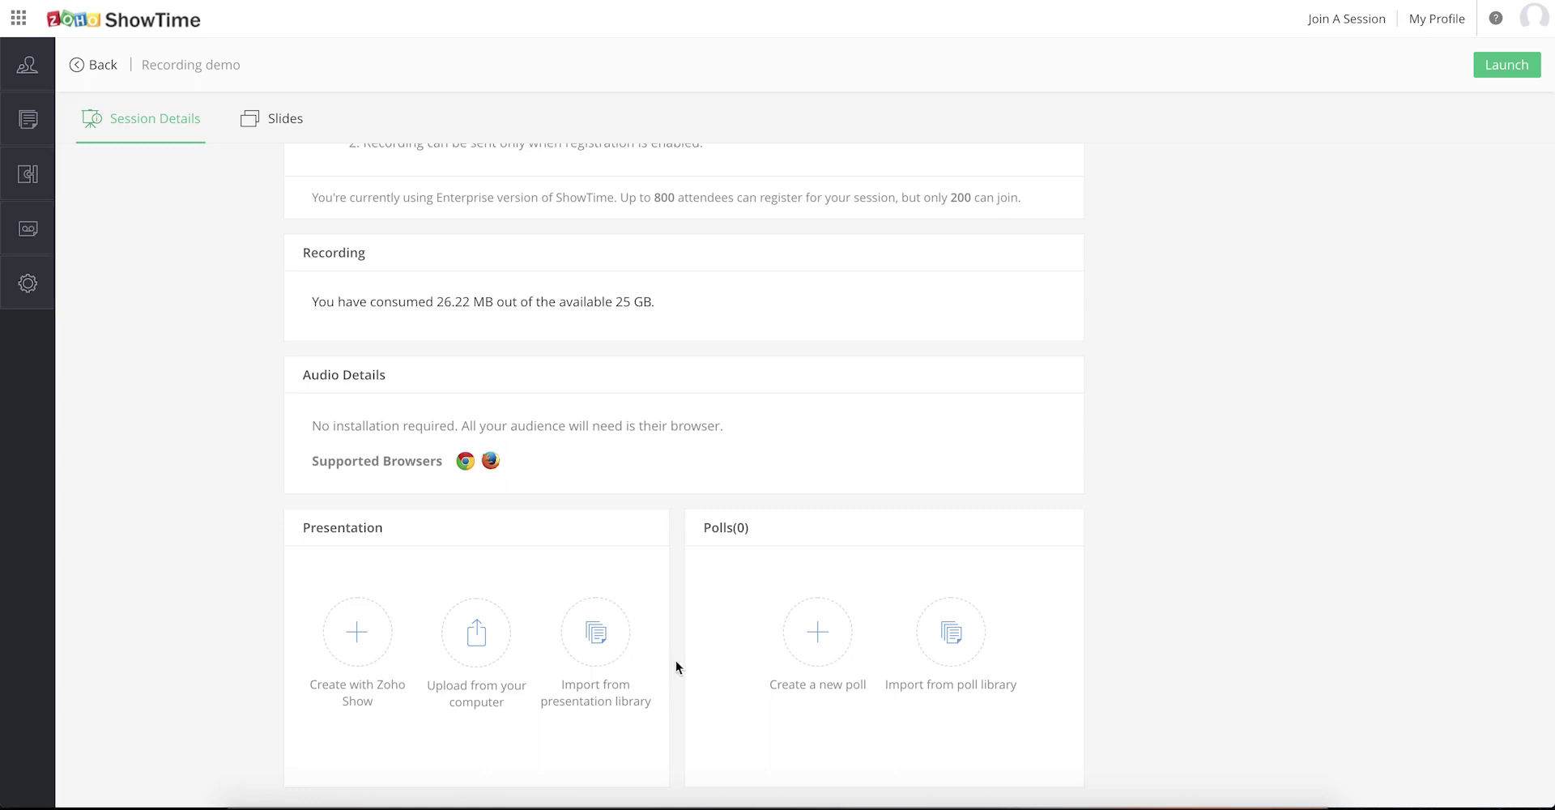
{"action": "left_click", "coordinate": [817, 632]}
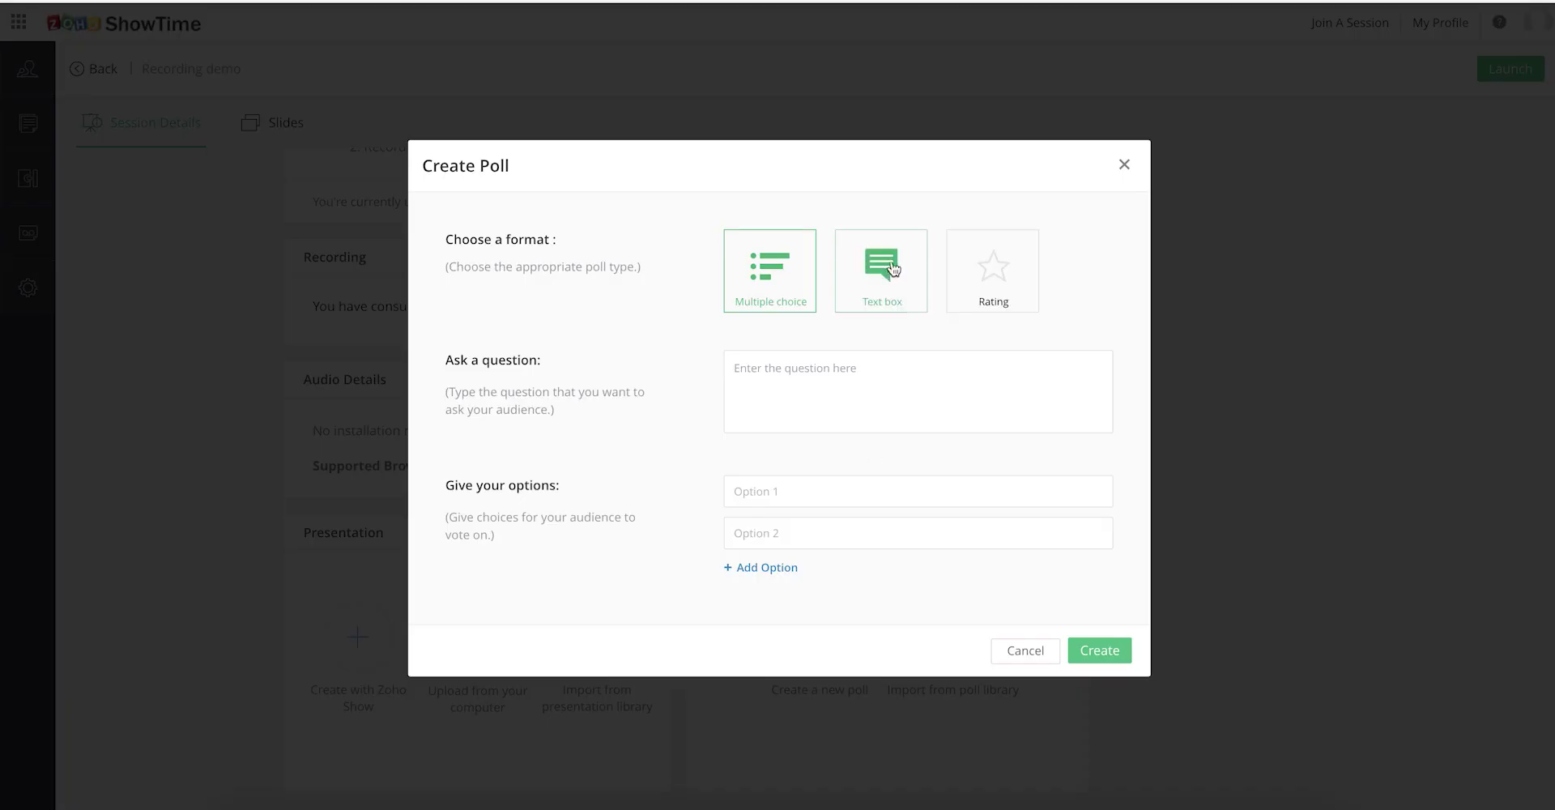
{"action": "left_click", "coordinate": [880, 264]}
{"action": "left_click", "coordinate": [846, 410]}
{"action": "type", "text": "What is WOR"}
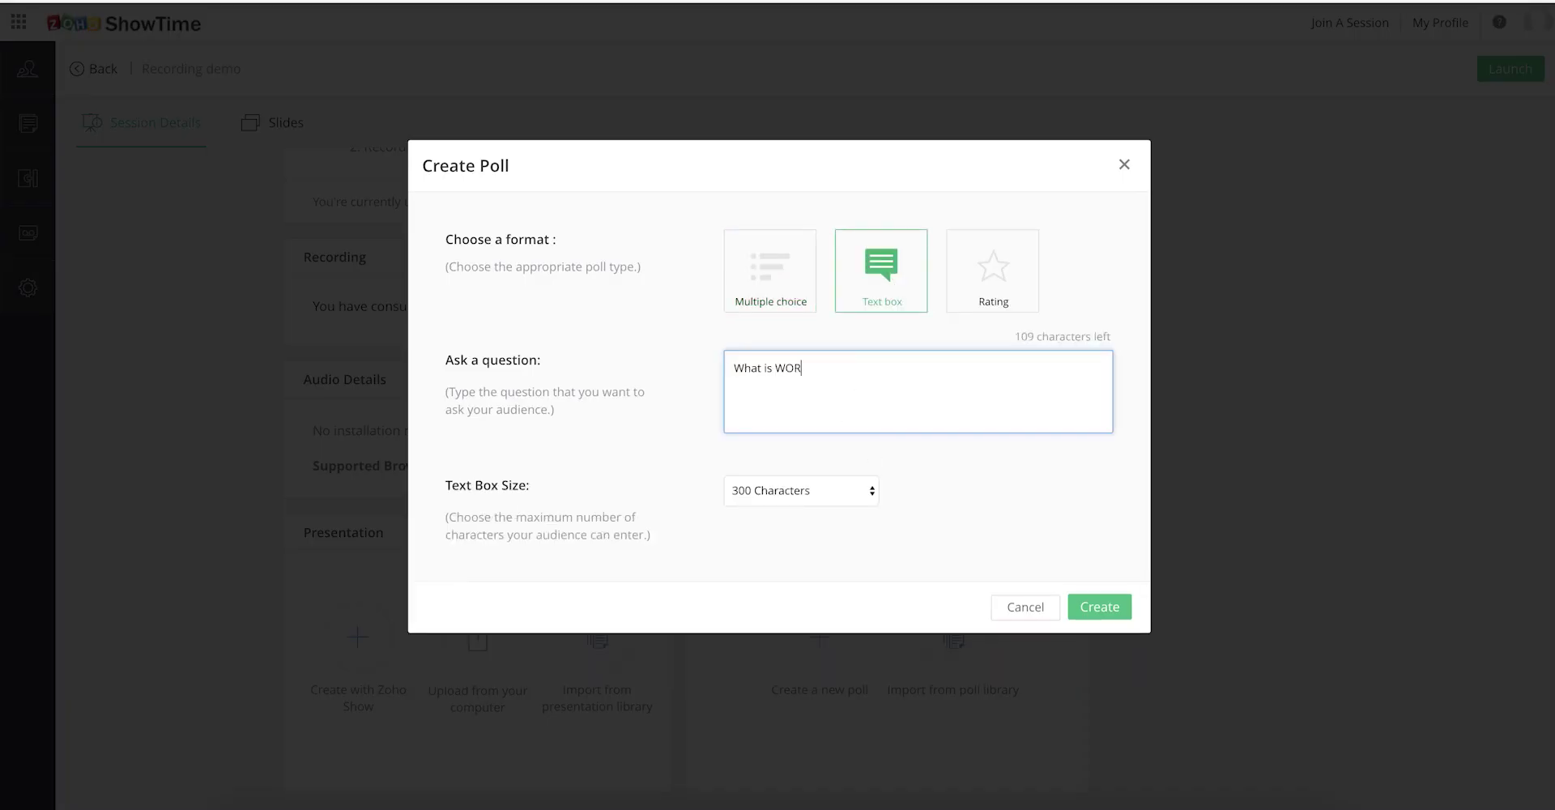
{"action": "type", "text": "K according to you"}
{"action": "left_click", "coordinate": [1096, 607]}
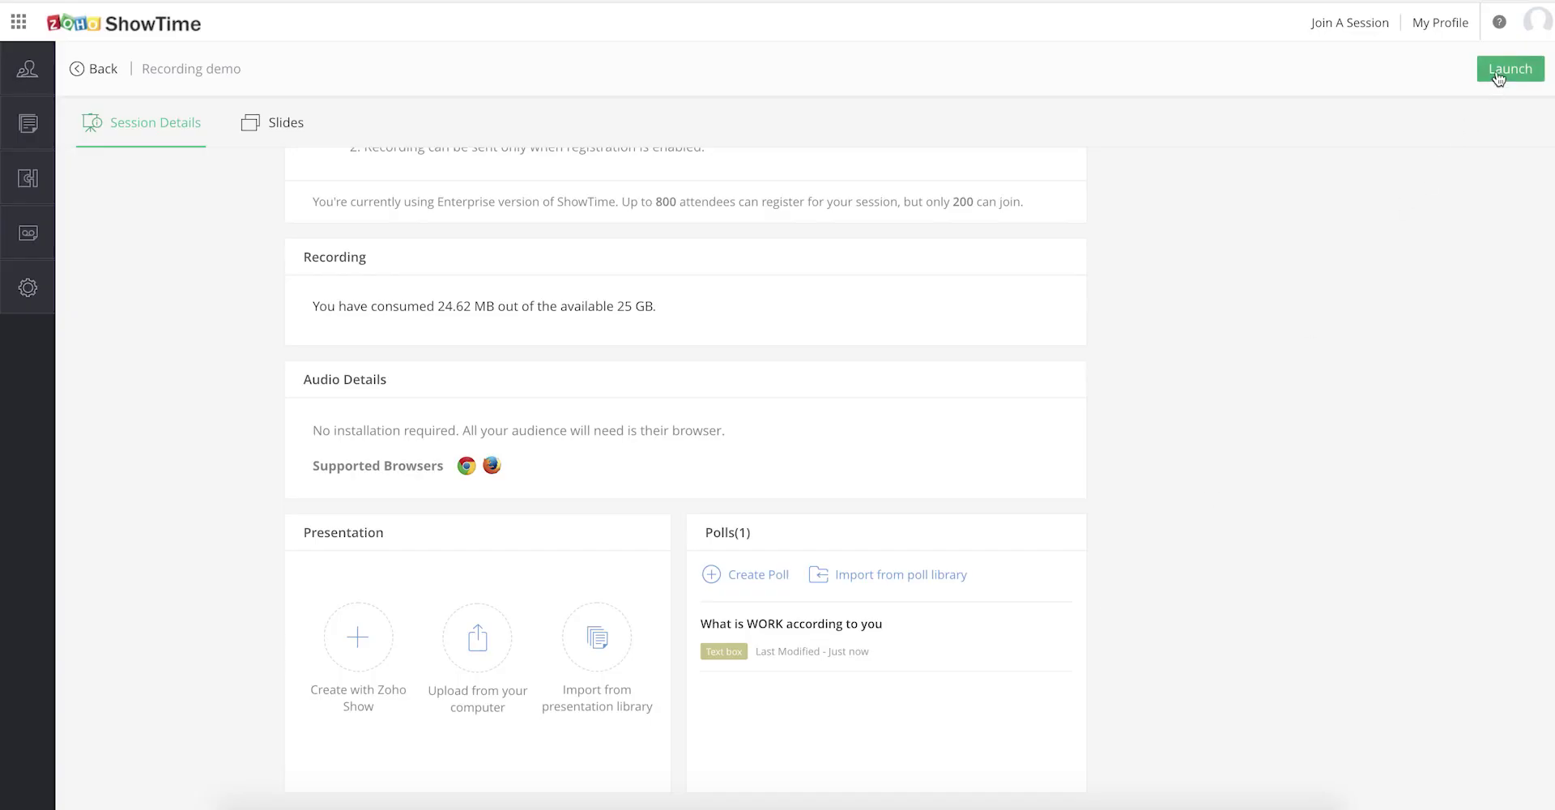
Launch the Recording demo session's broadcast and start recording it.
{"action": "left_click", "coordinate": [1499, 70]}
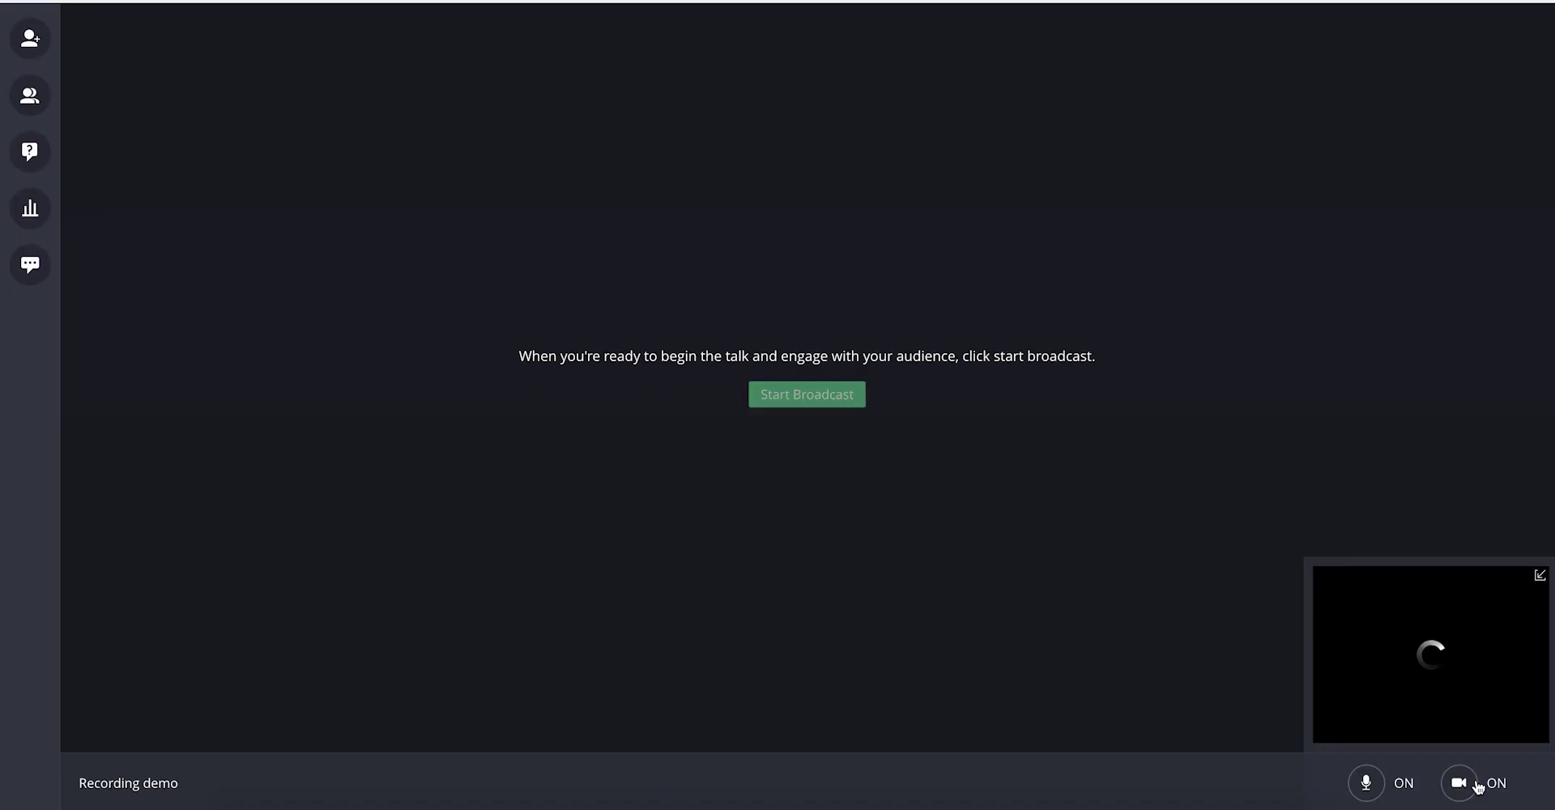
{"action": "left_click", "coordinate": [823, 397]}
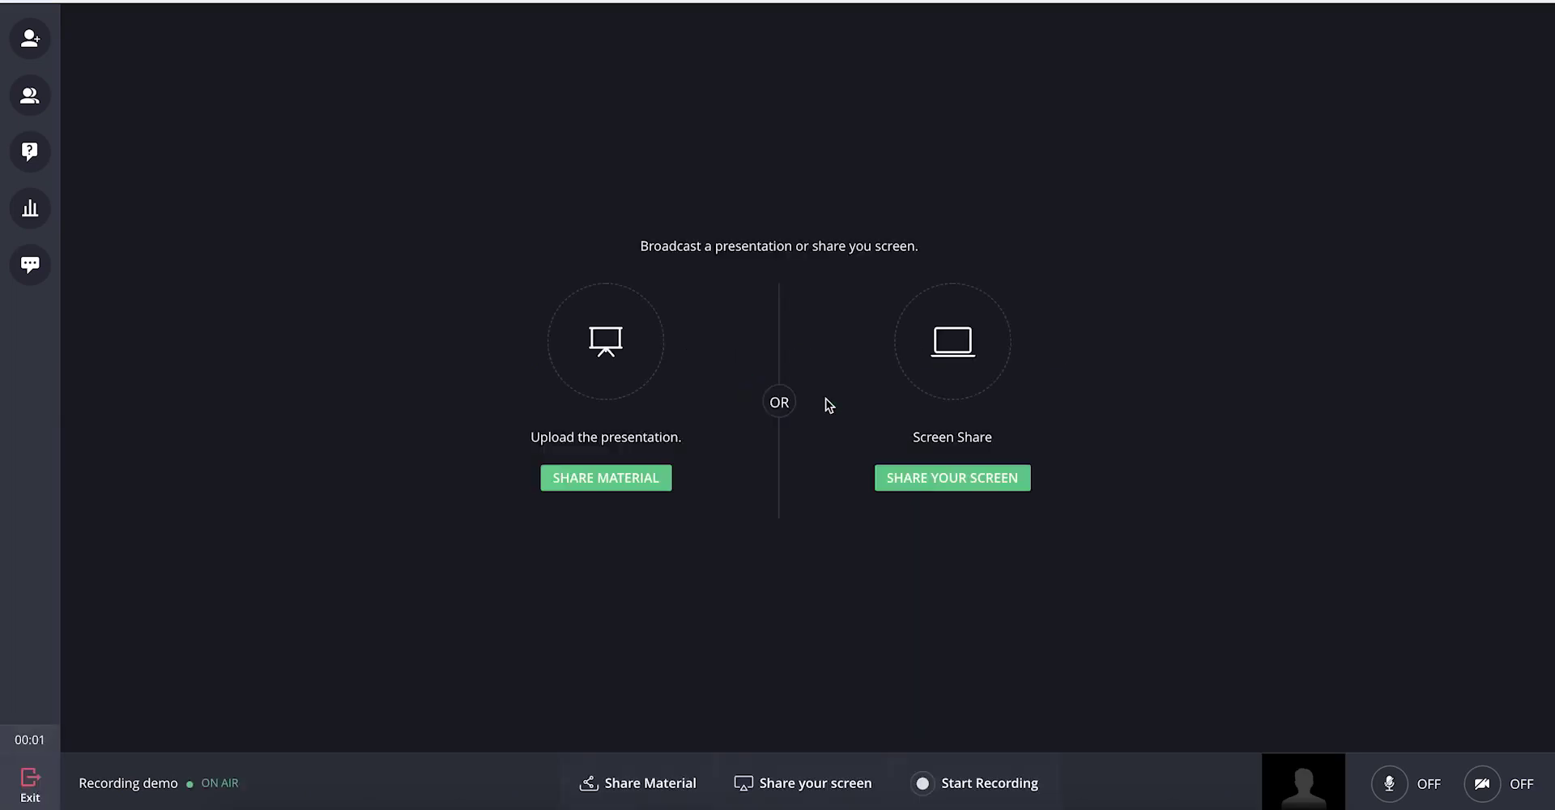
{"action": "left_click", "coordinate": [975, 787]}
Present the Zoho ShowTime home page to attendees through a Chrome tab share, and stop the screen share.
{"action": "left_click", "coordinate": [959, 484]}
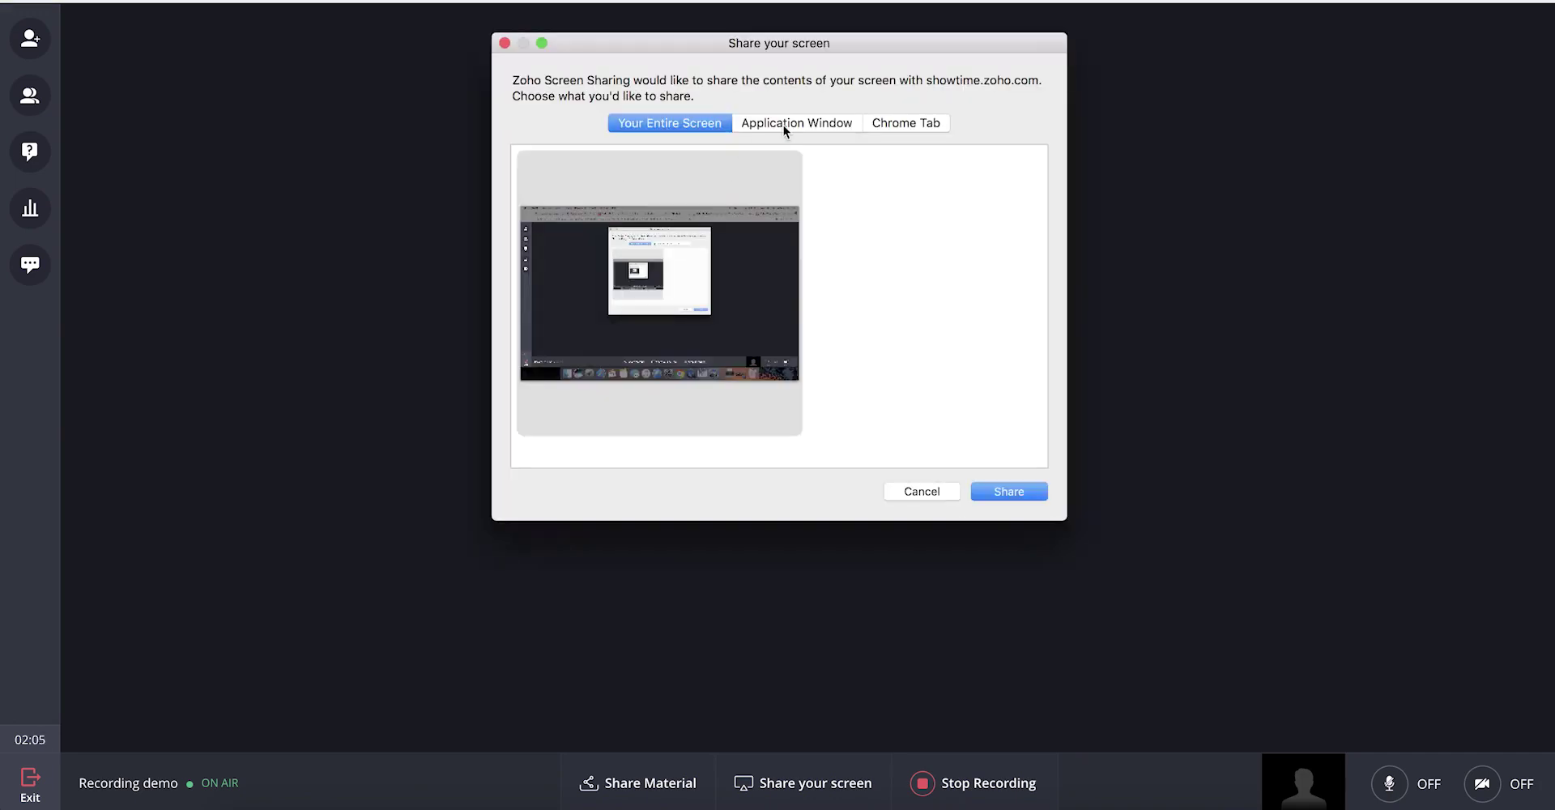
{"action": "left_click", "coordinate": [900, 125]}
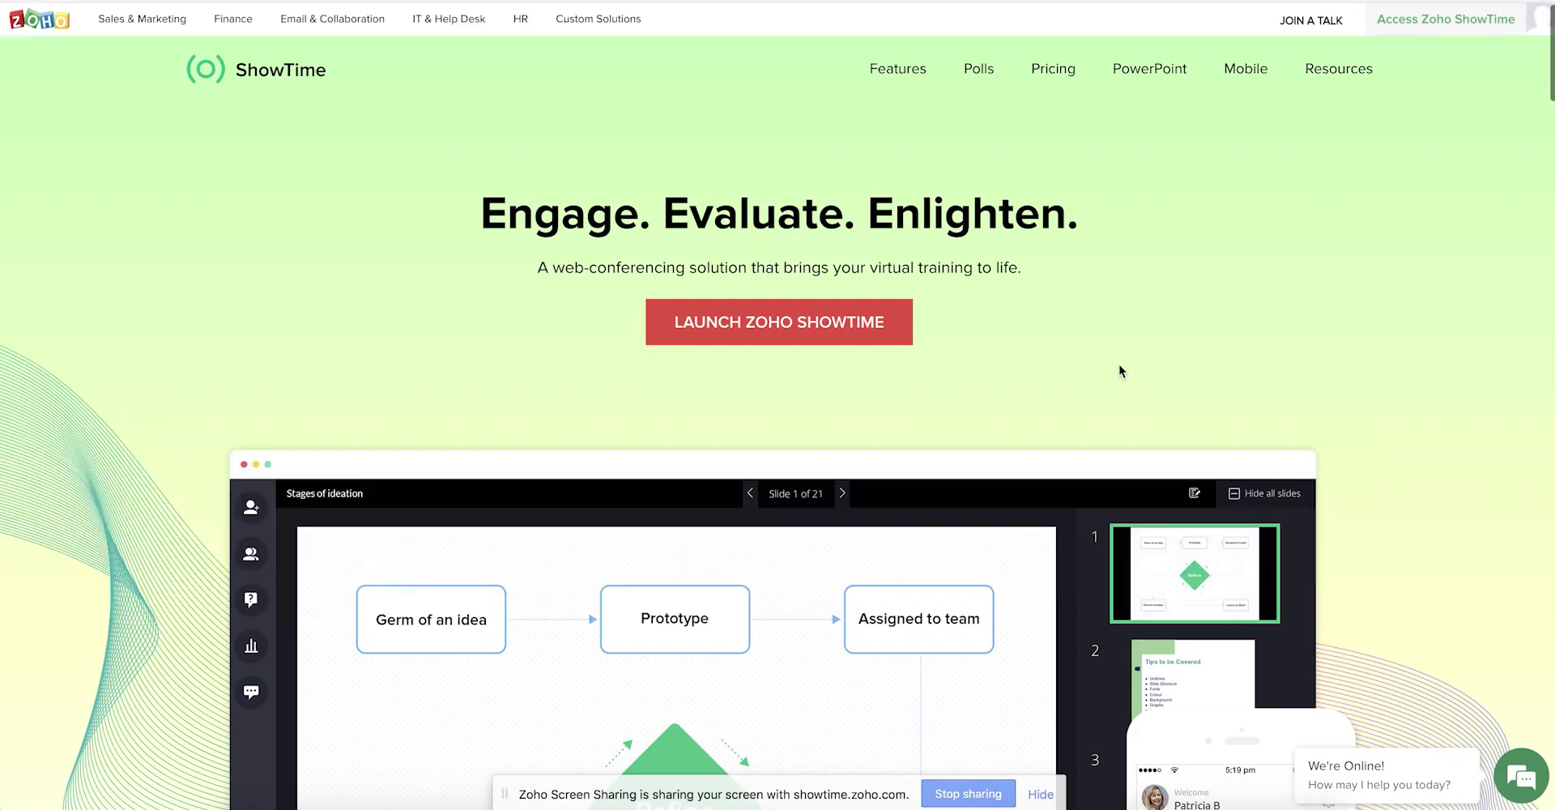
{"action": "scroll", "coordinate": [1119, 371], "scroll_direction": "down", "scroll_amount": 2}
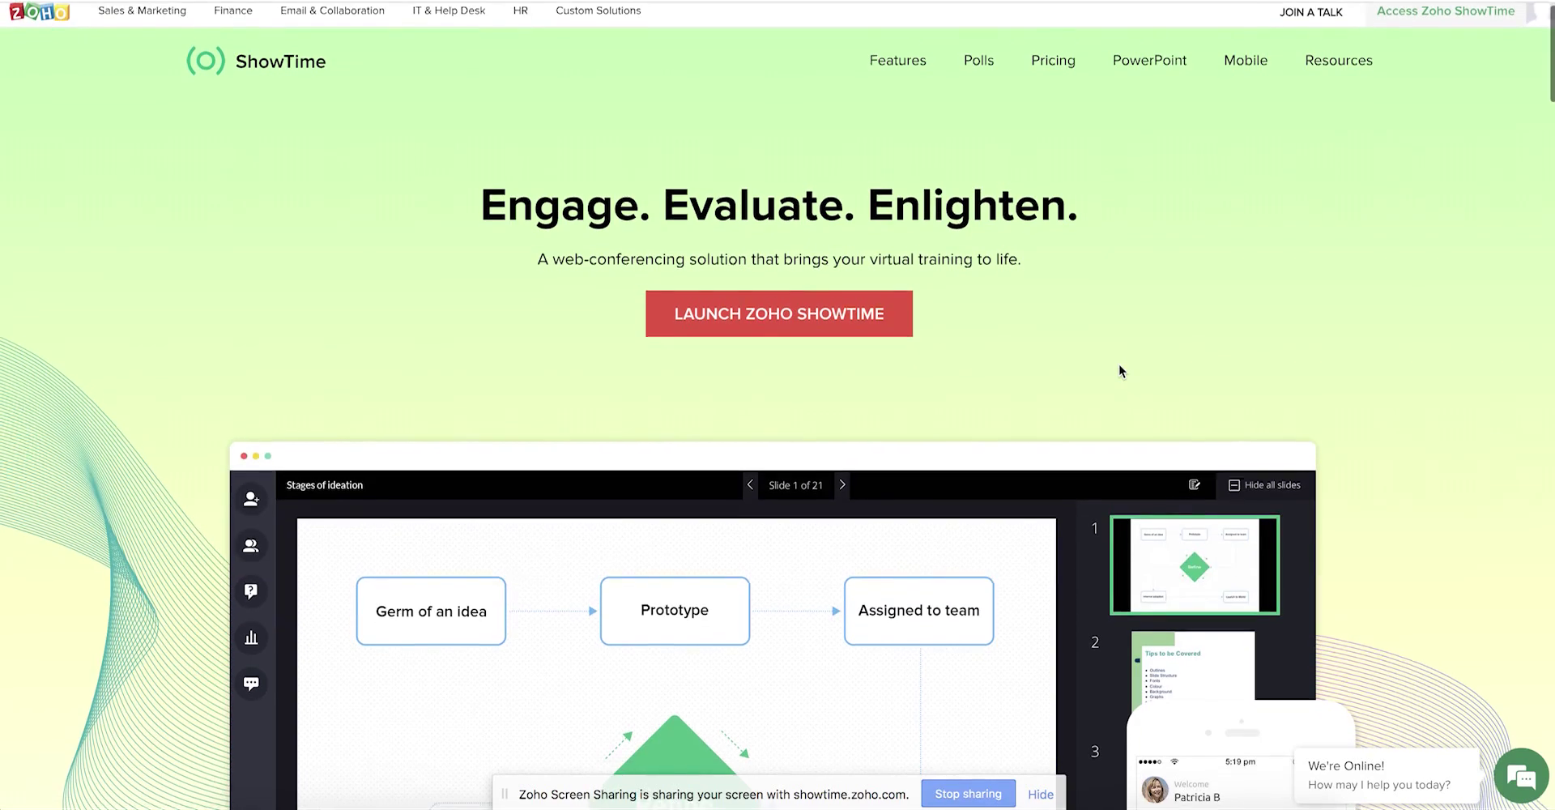
{"action": "scroll", "coordinate": [1120, 371], "scroll_direction": "down", "scroll_amount": 5}
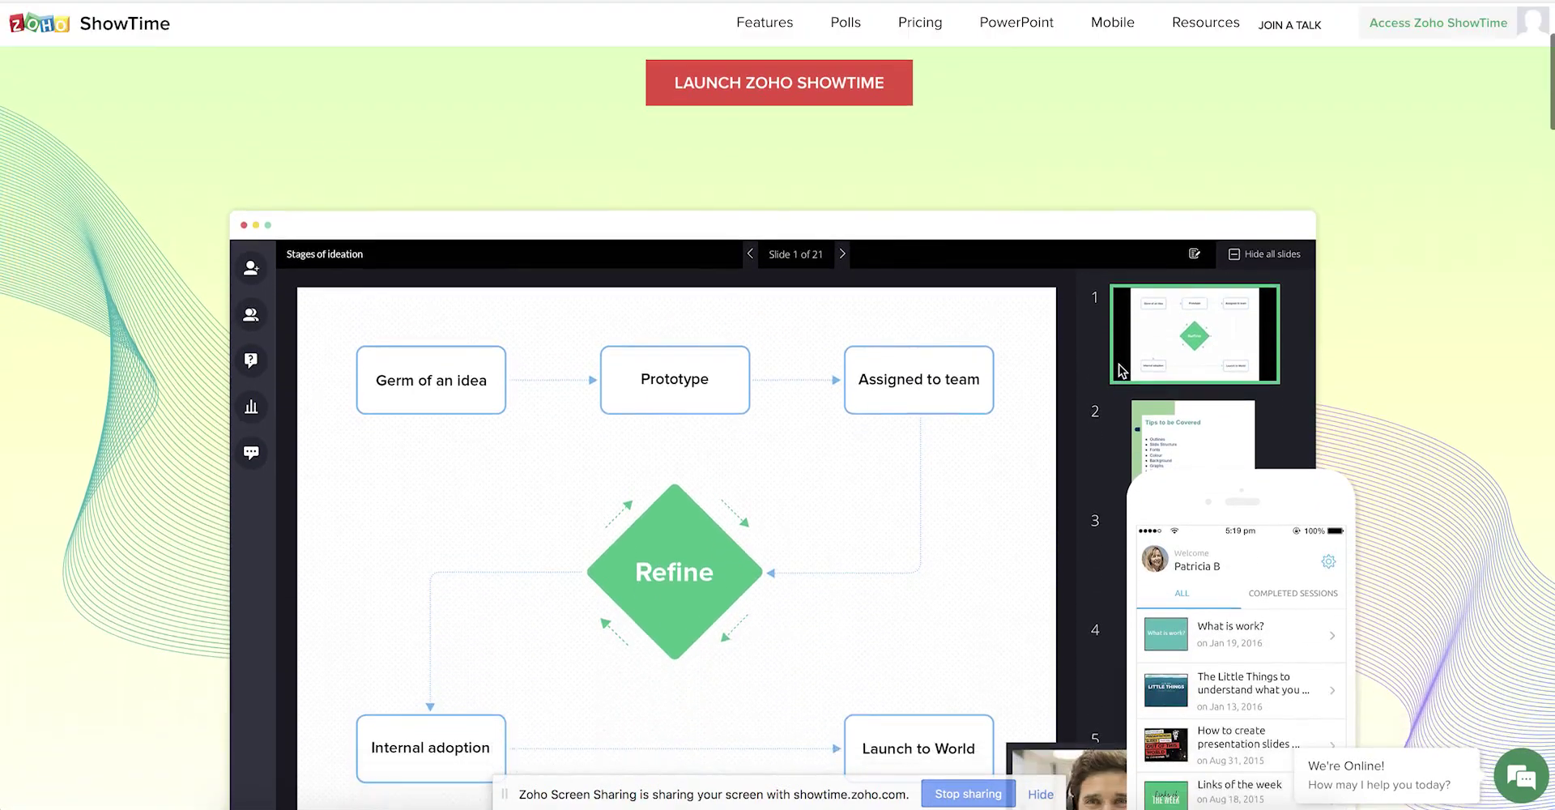
{"action": "scroll", "coordinate": [1119, 371], "scroll_direction": "down", "scroll_amount": 2}
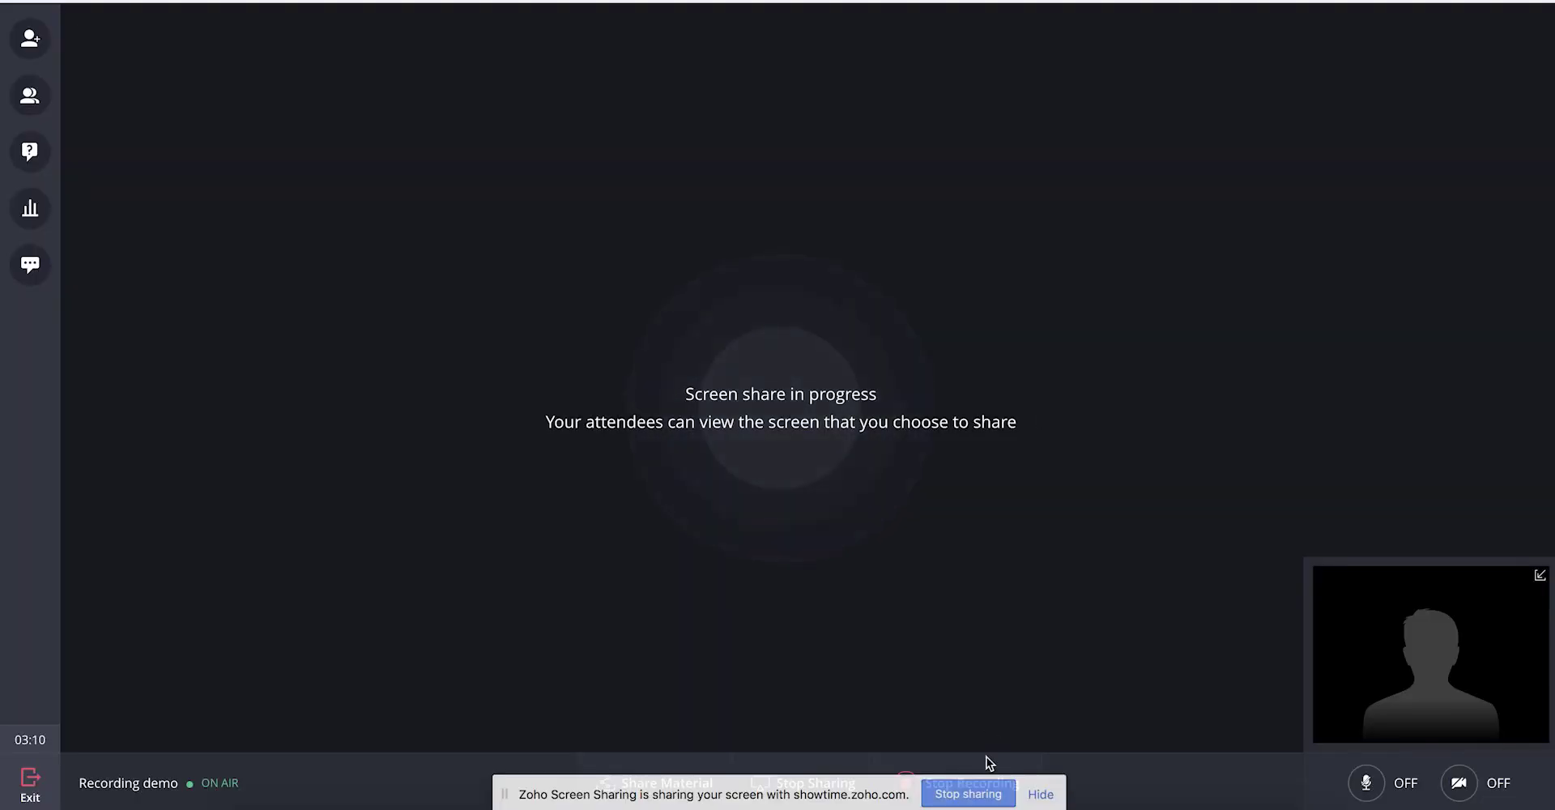
{"action": "left_click", "coordinate": [986, 799]}
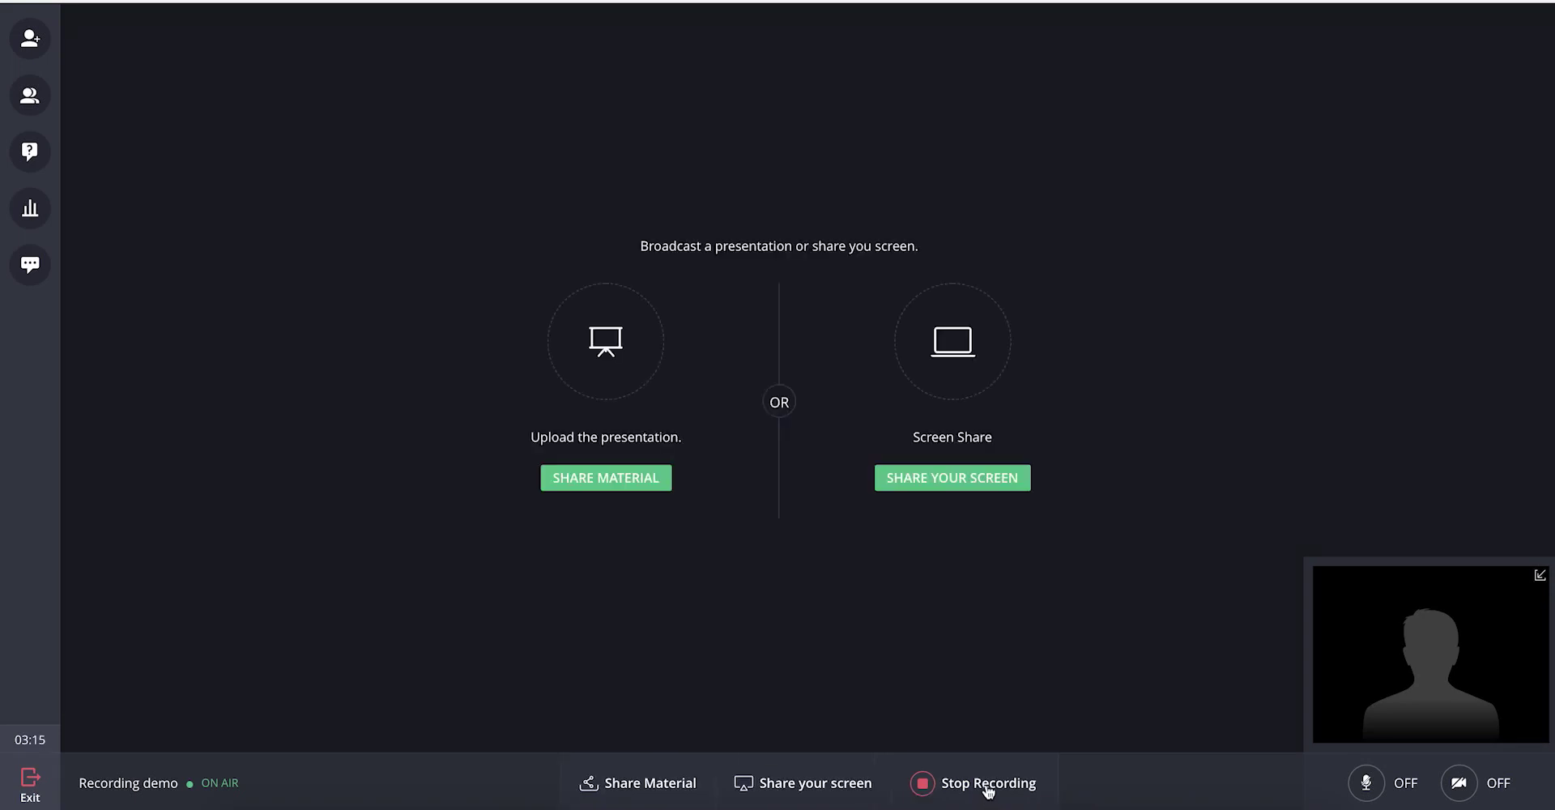
Stop the session recording and end the broadcast.
{"action": "left_click", "coordinate": [988, 791]}
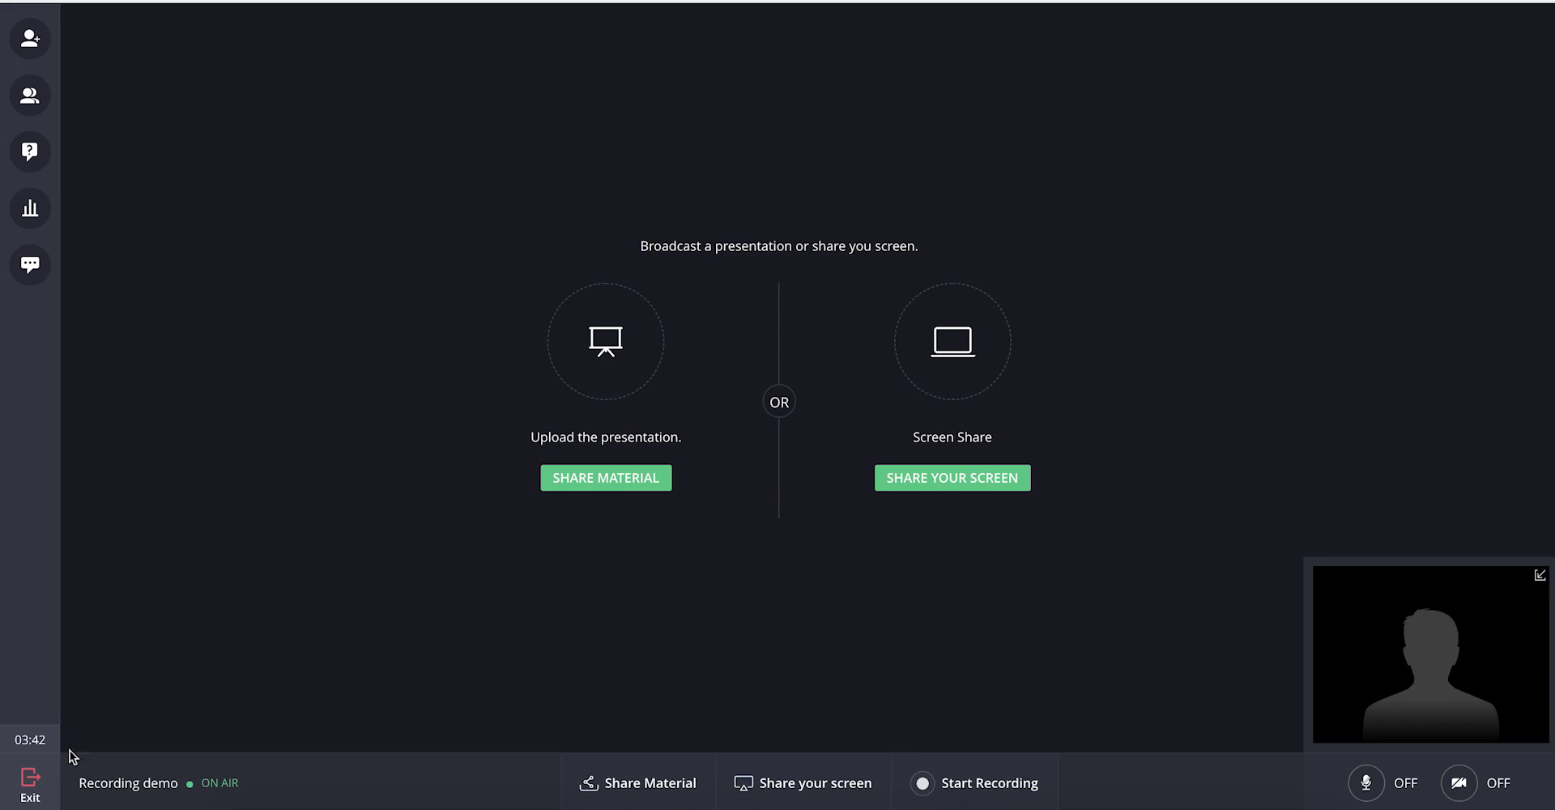
{"action": "left_click", "coordinate": [29, 798]}
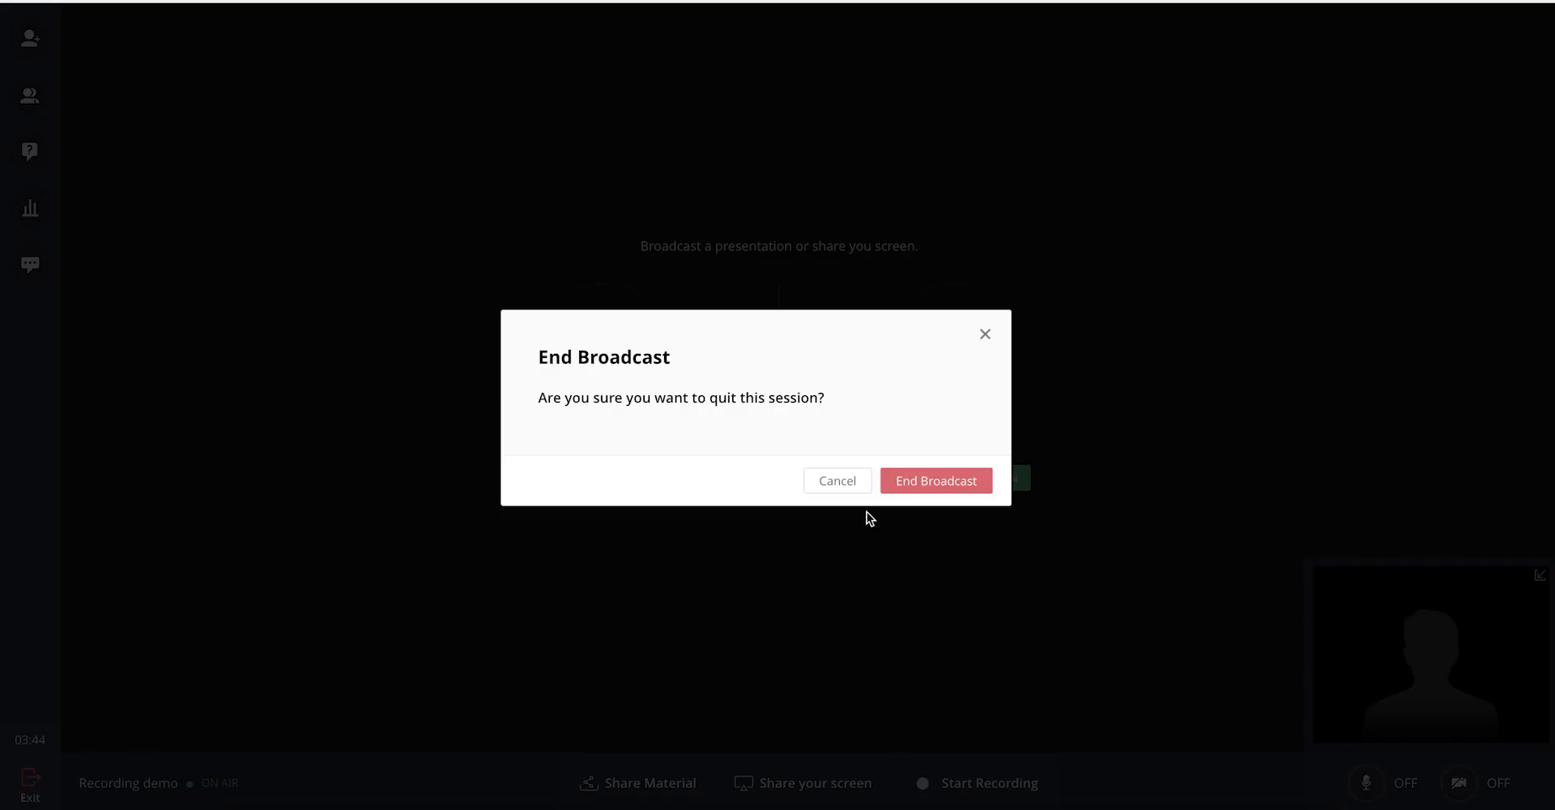
{"action": "left_click", "coordinate": [908, 492]}
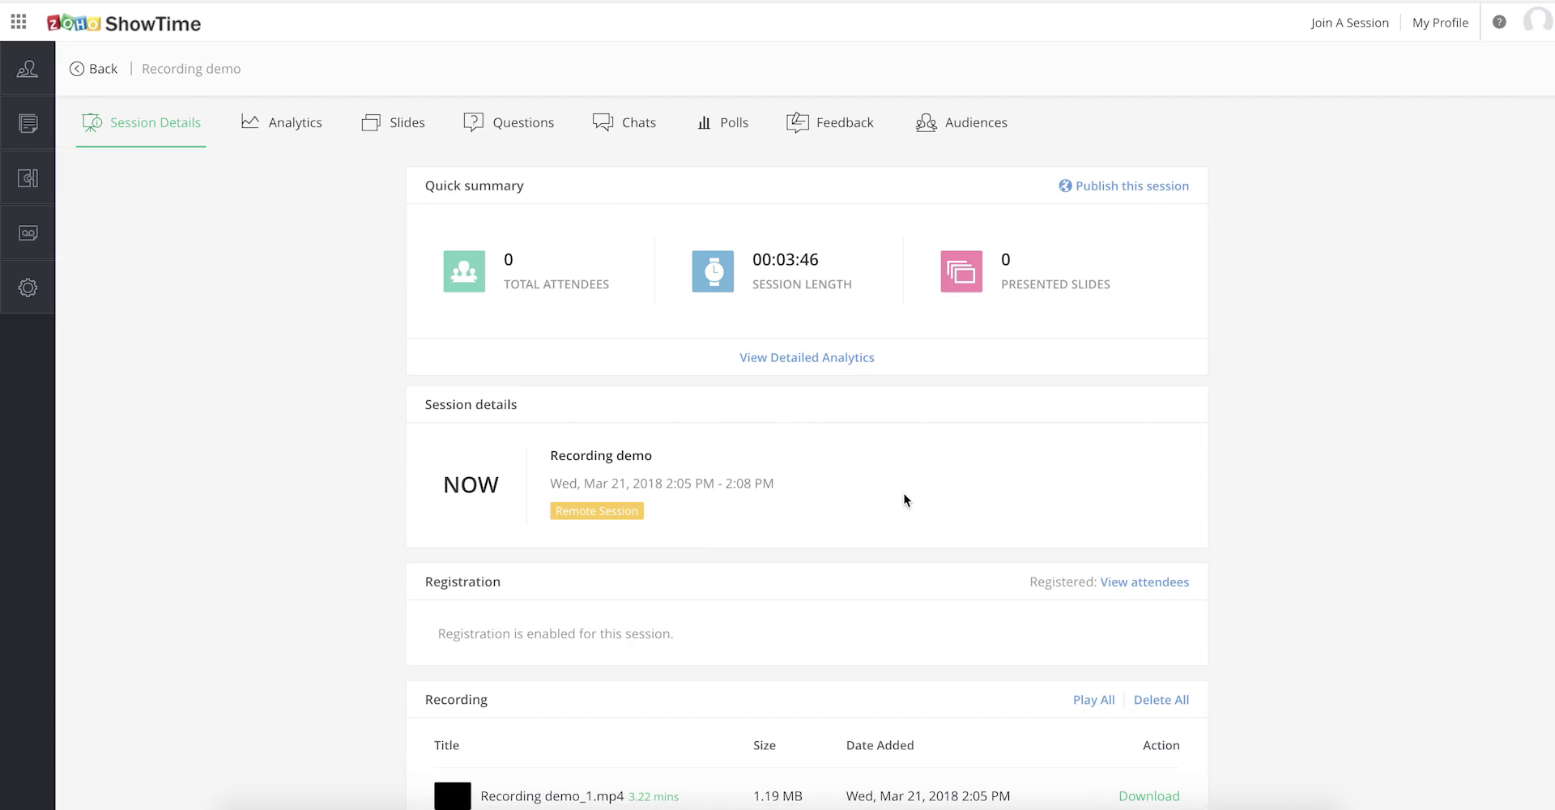
Try to send Recording demo_1.mp4 to attendees from the session's Recording section.
{"action": "scroll", "coordinate": [473, 397], "scroll_direction": "down", "scroll_amount": 3}
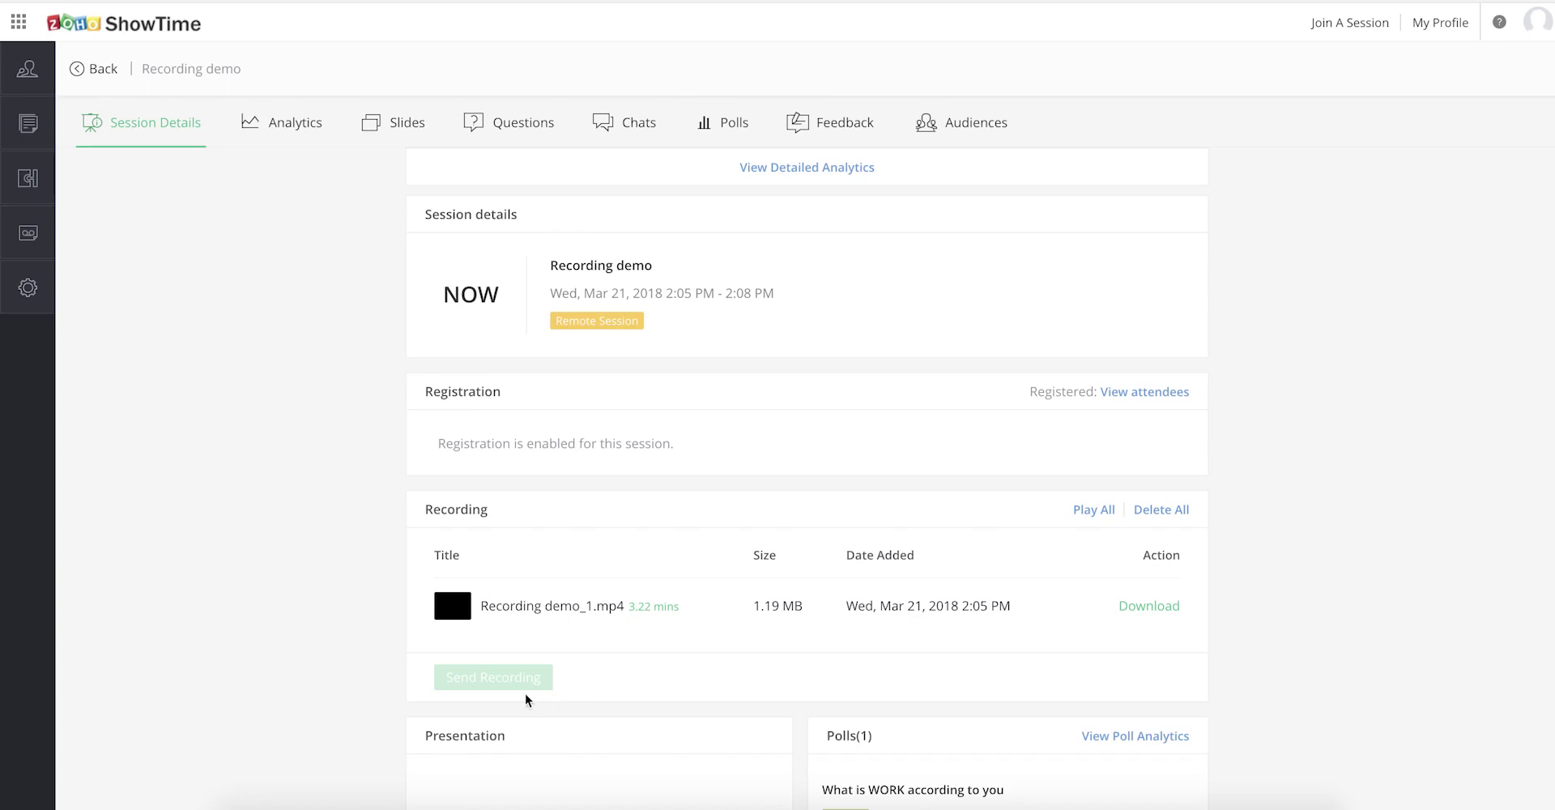
{"action": "left_click", "coordinate": [463, 681]}
{"action": "mouse_move", "coordinate": [521, 687]}
View the library of recordings, and open the Recording demo session from the completed sessions.
{"action": "left_click", "coordinate": [28, 234]}
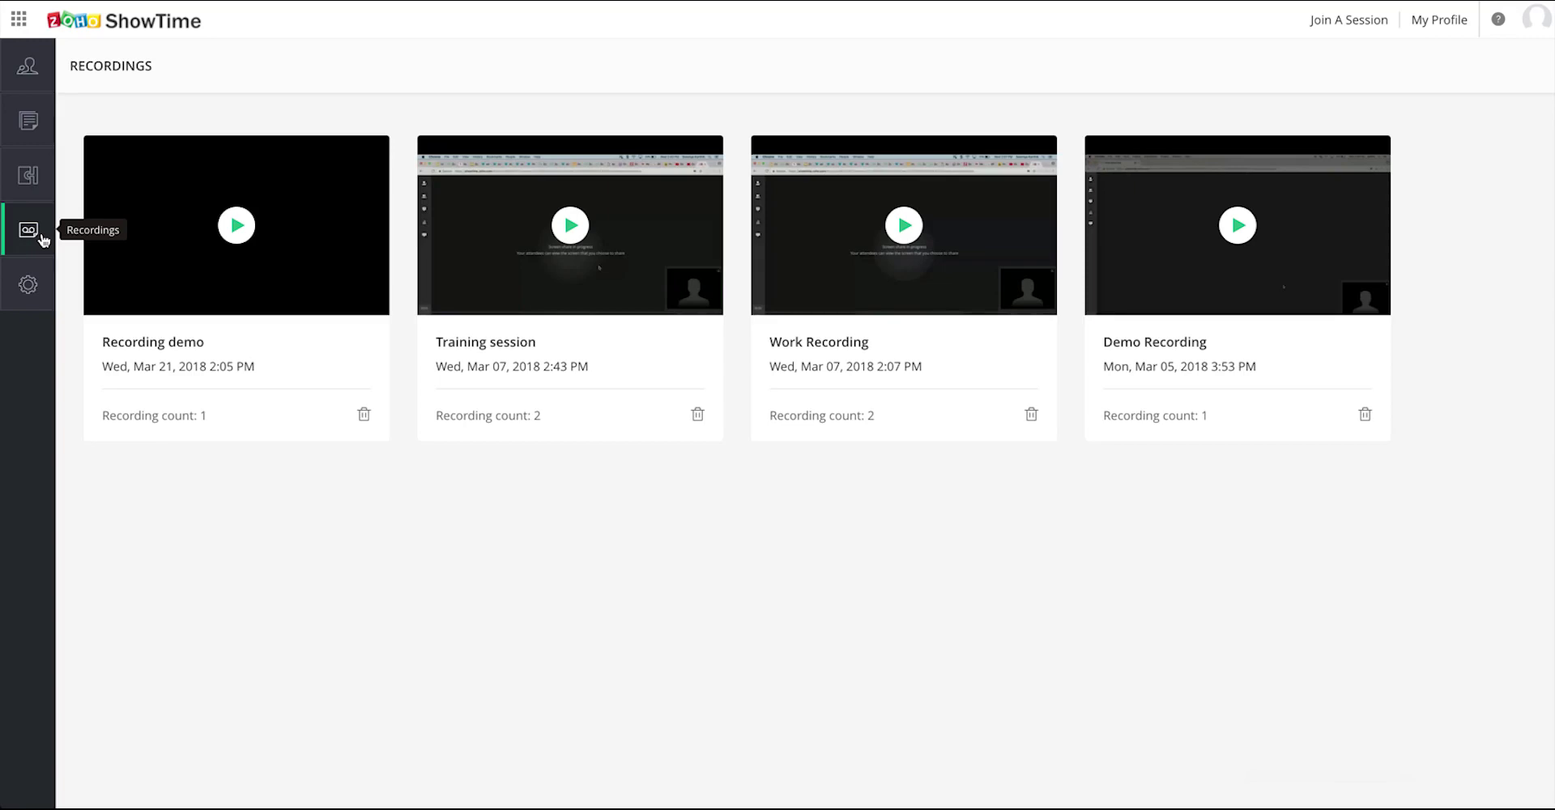
{"action": "left_click", "coordinate": [25, 82]}
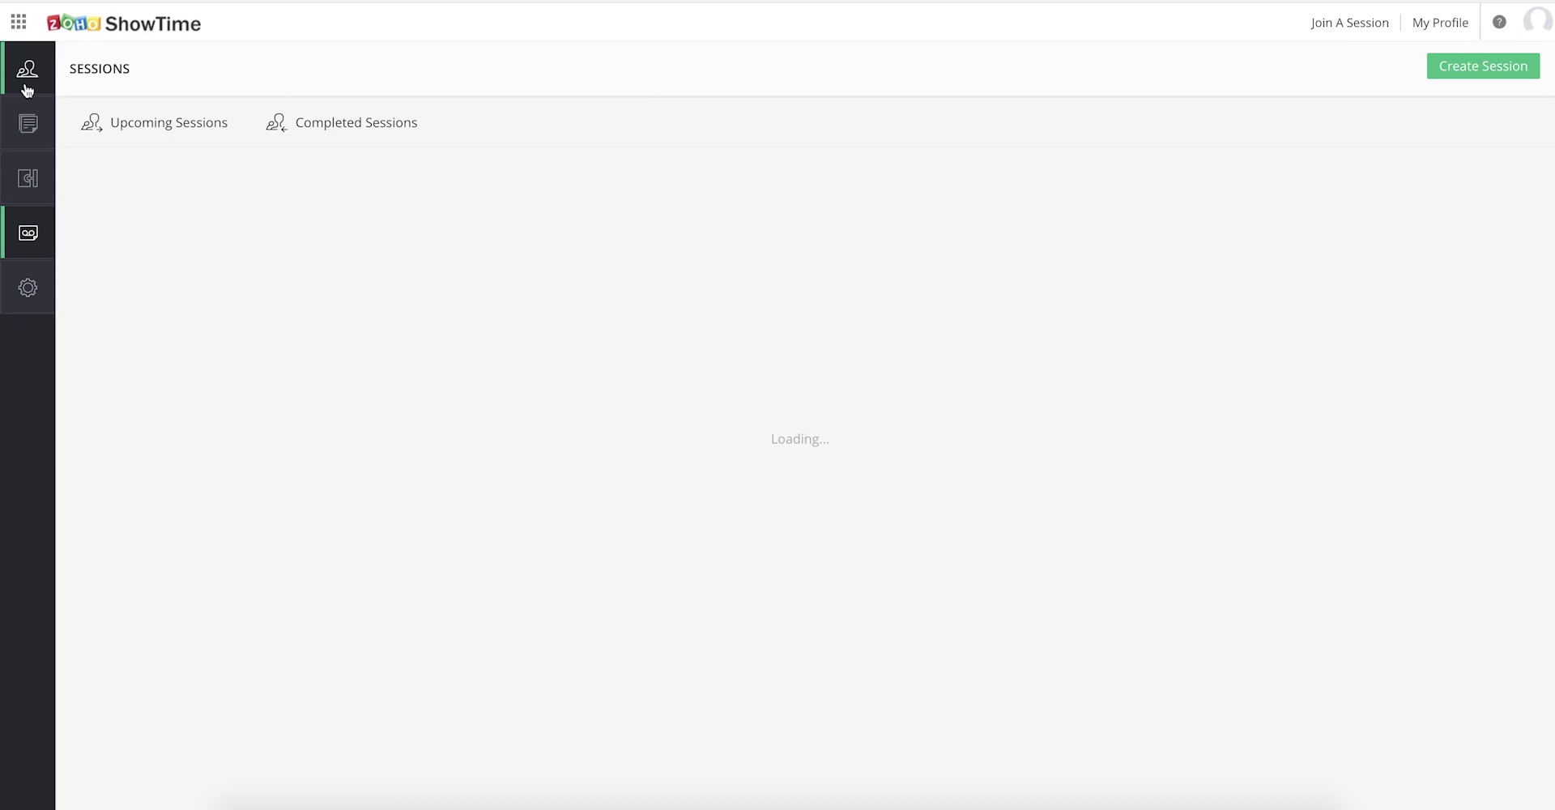
{"action": "left_click", "coordinate": [356, 131]}
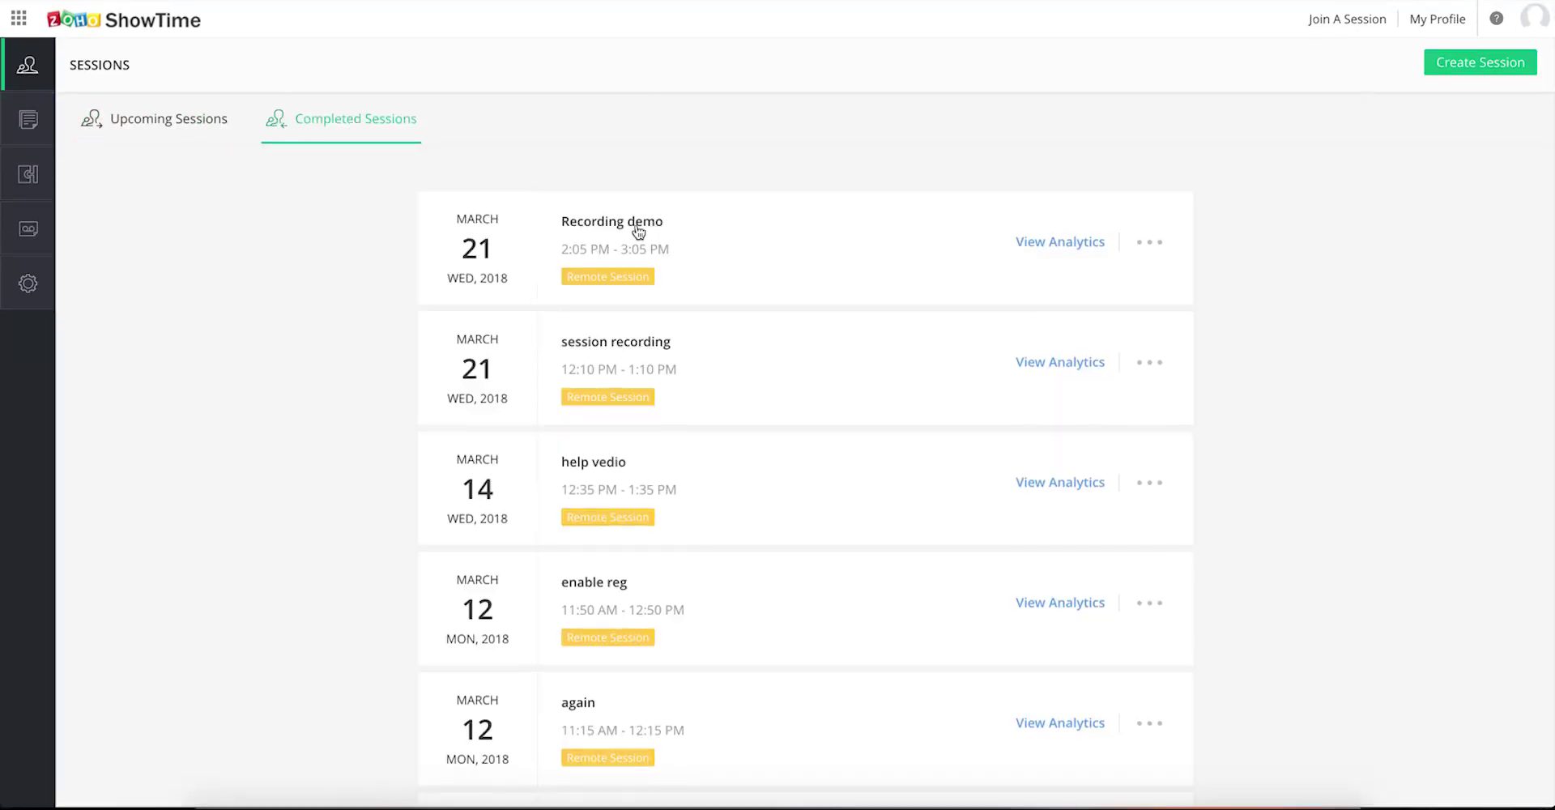
{"action": "left_click", "coordinate": [639, 233]}
Begin publishing the session and enter the description "helps to learn session recording feature".
{"action": "left_click", "coordinate": [1118, 183]}
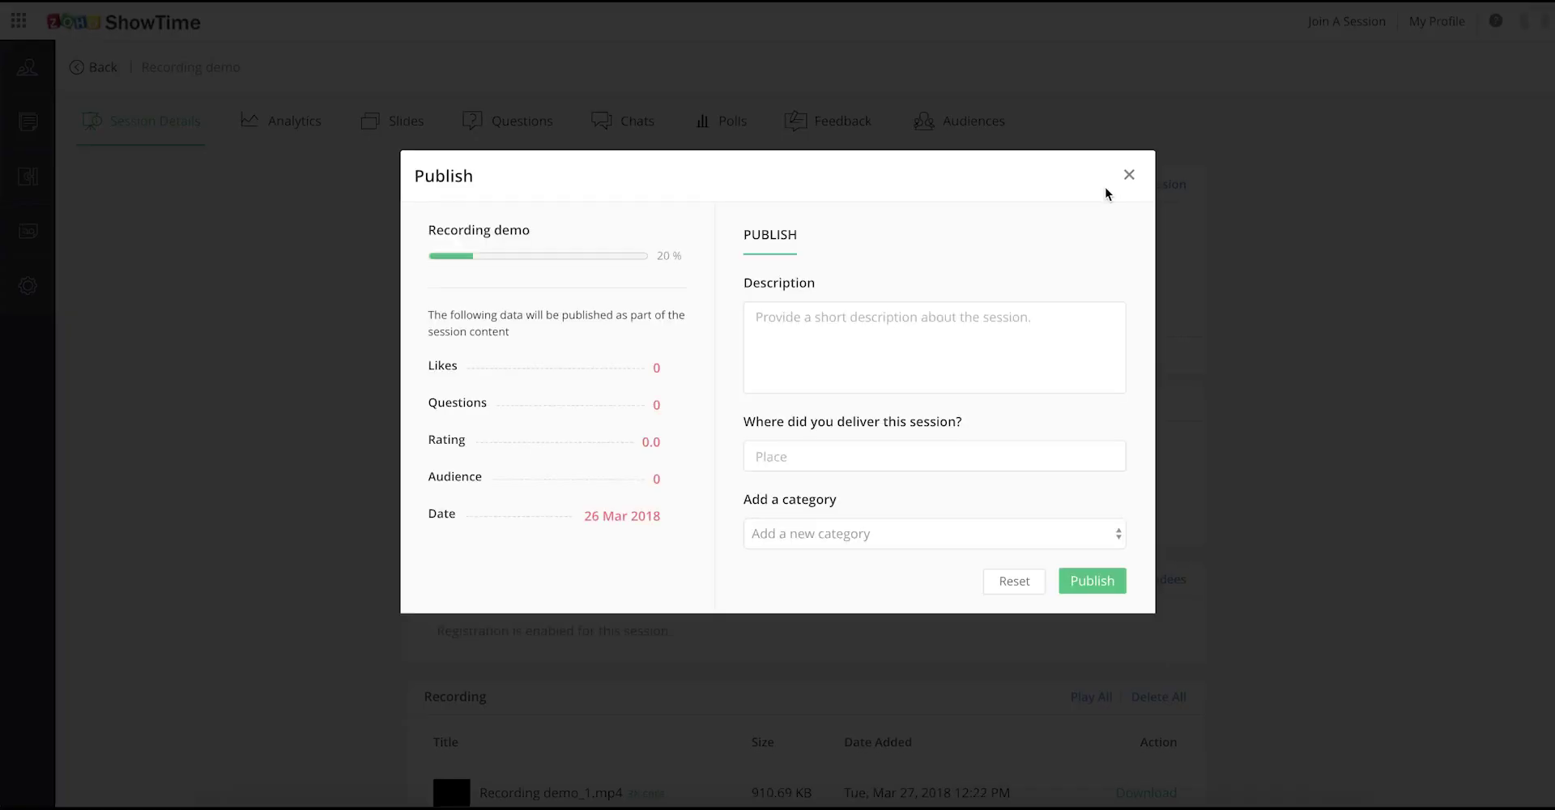
{"action": "left_click", "coordinate": [979, 334]}
{"action": "type", "text": "helps to lea"}
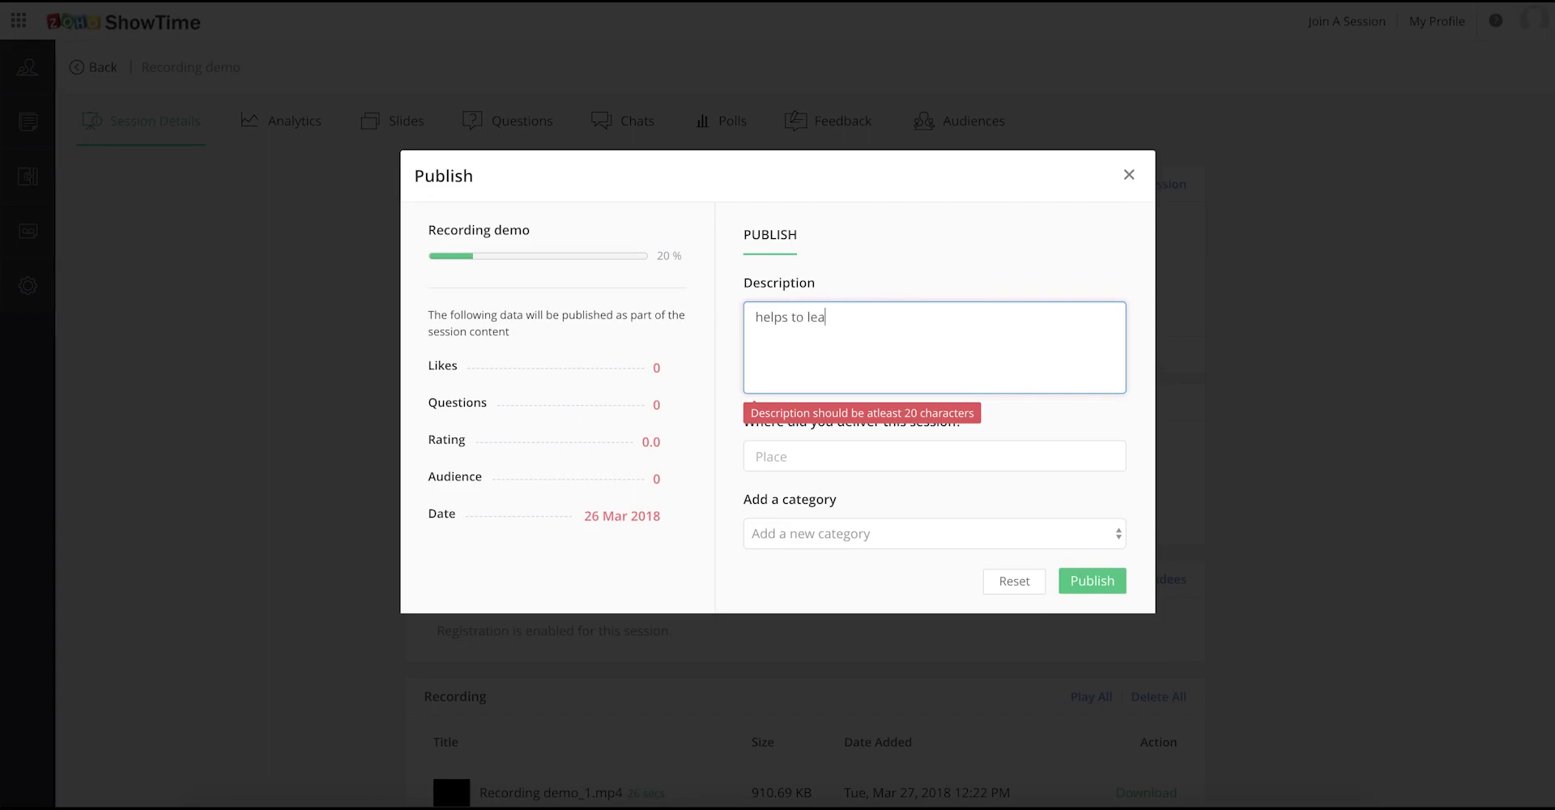
{"action": "type", "text": "rn session recording feat"}
{"action": "type", "text": "ure"}
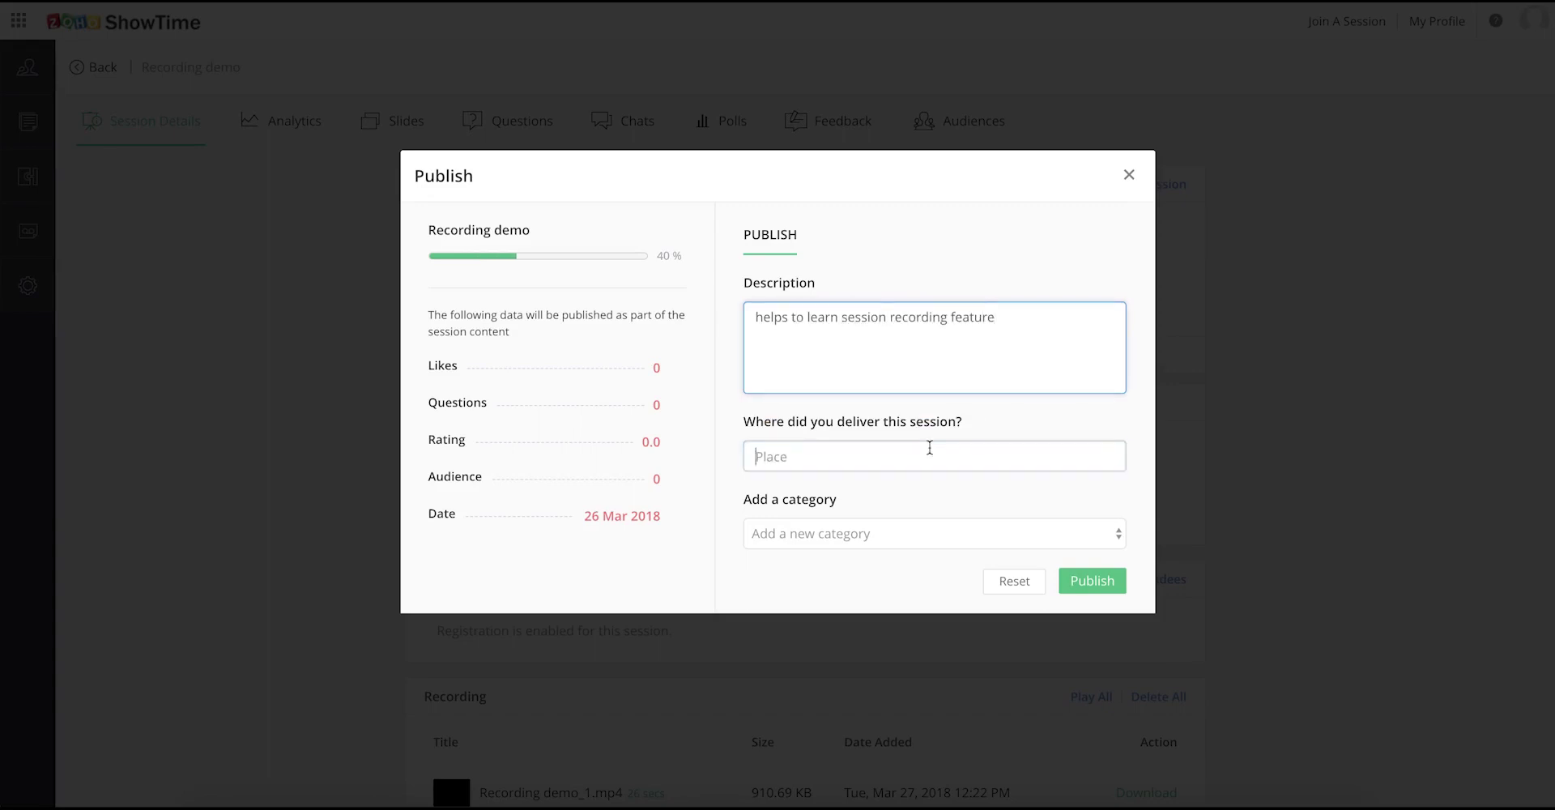
Set the delivery place to Pleasanton, CA, USA, and publish the session under the Engineering category.
{"action": "left_click", "coordinate": [928, 447]}
{"action": "type", "text": "Pleas"}
{"action": "left_click", "coordinate": [820, 486]}
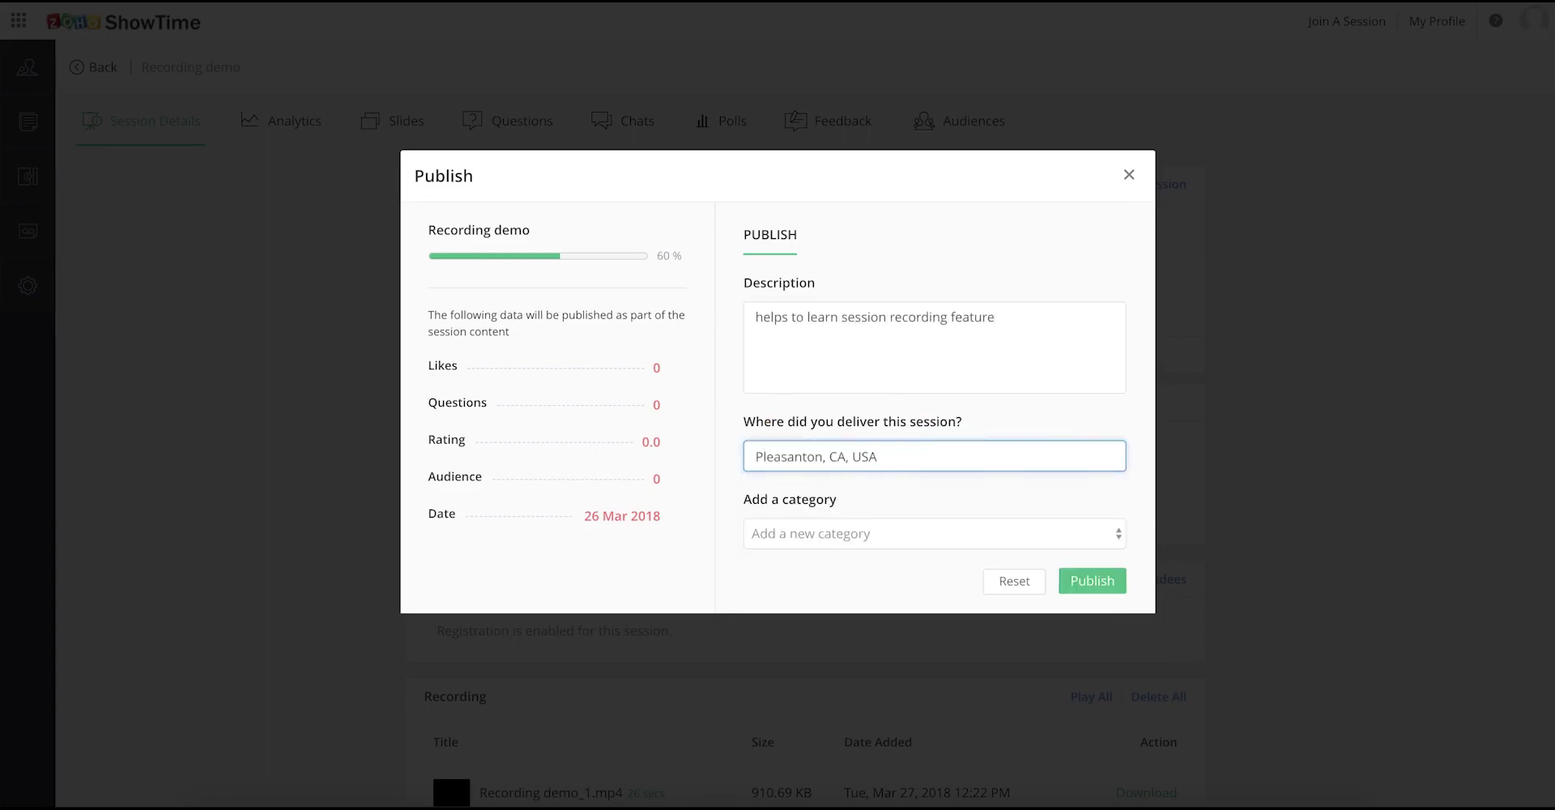
{"action": "left_click", "coordinate": [901, 534]}
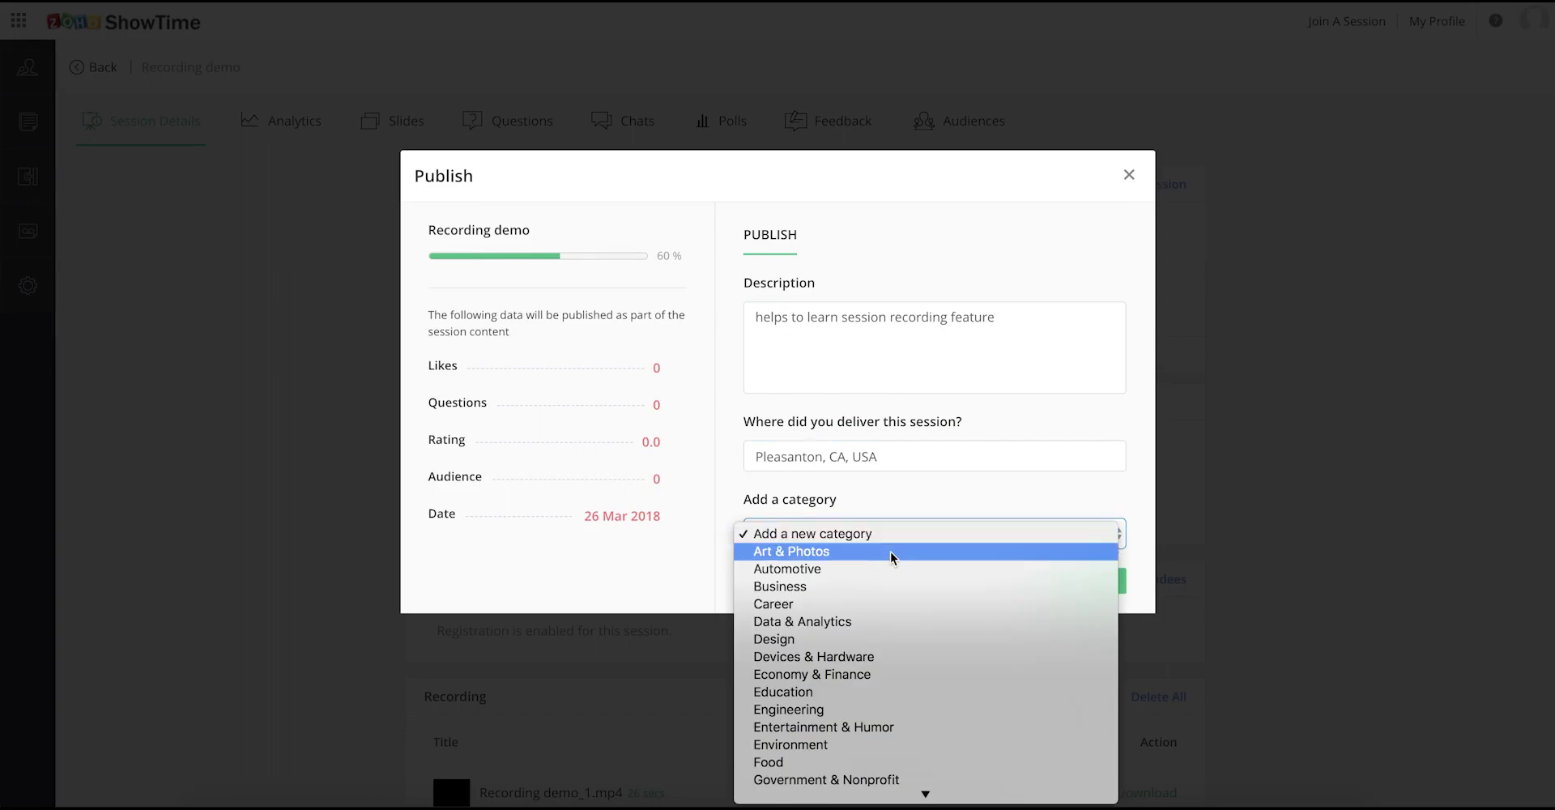
{"action": "left_click", "coordinate": [802, 710]}
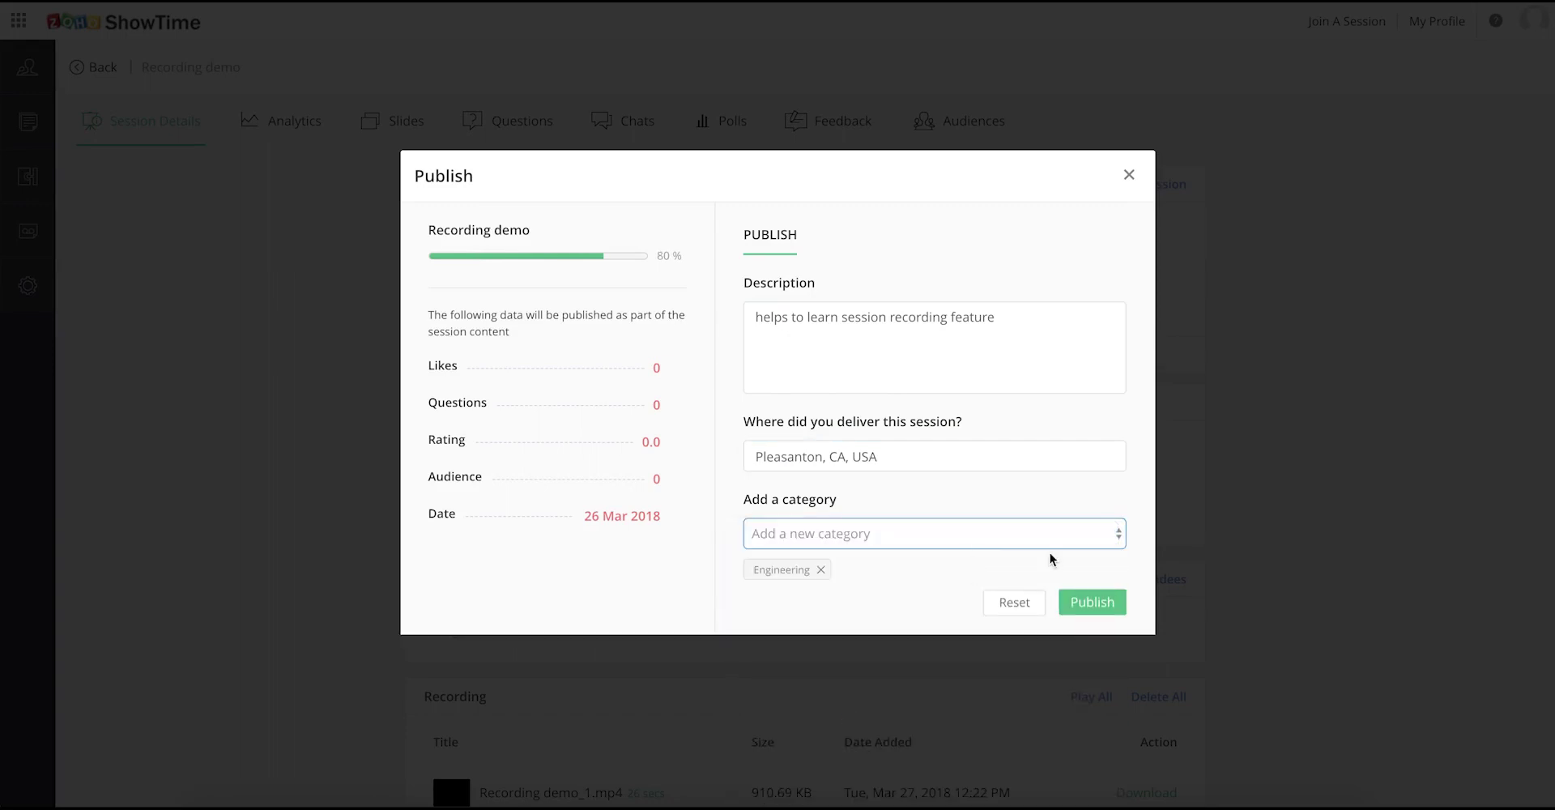
{"action": "left_click", "coordinate": [1093, 603]}
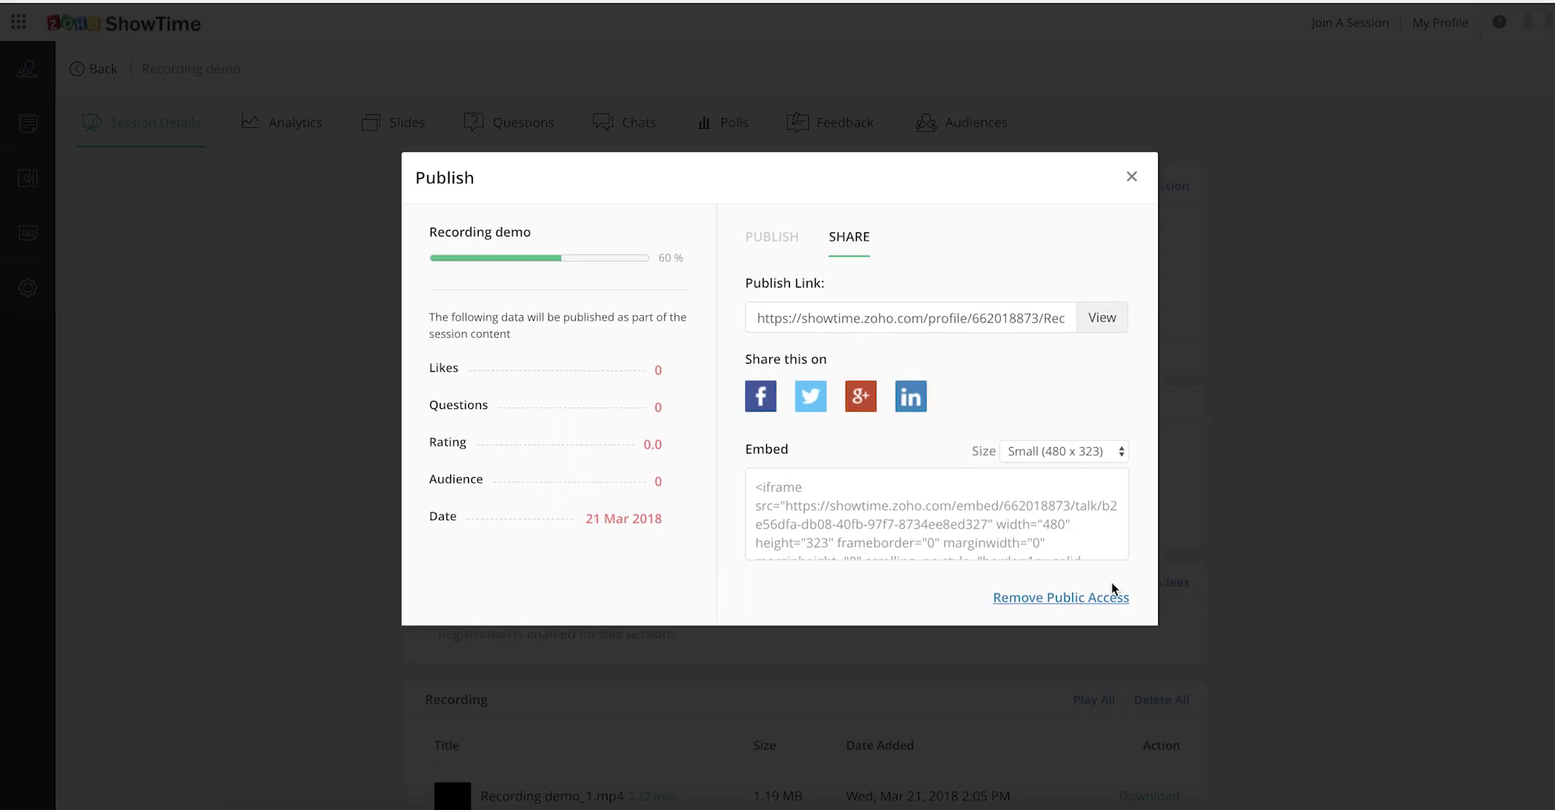